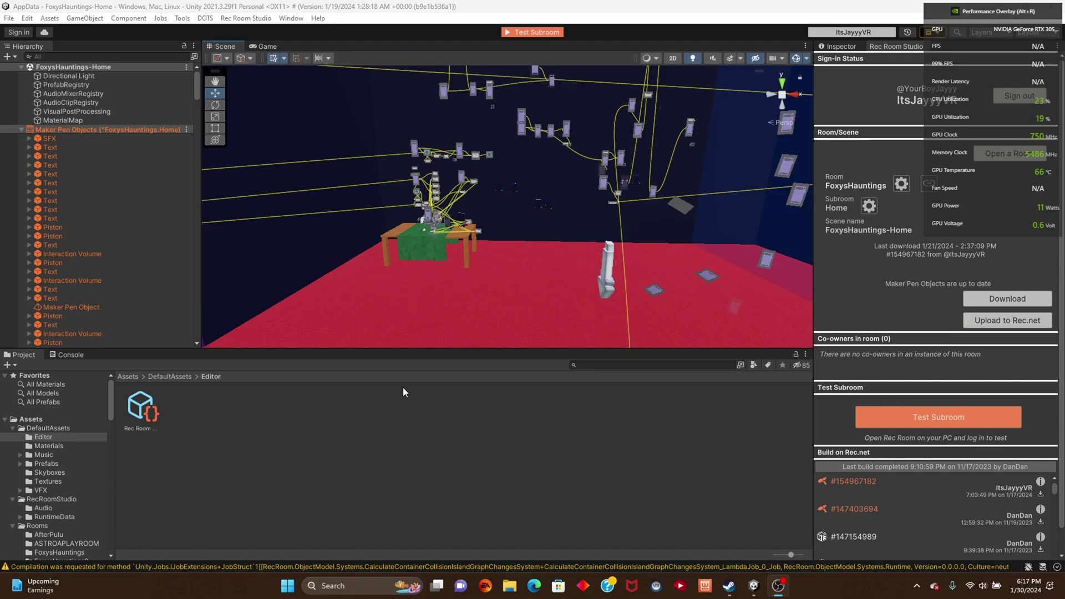
{"action": "right_click_drag", "start_coordinate": [493, 156], "coordinate": [856, 198]}
{"action": "scroll", "coordinate": [476, 214], "scroll_direction": "up", "scroll_amount": 3}
{"action": "scroll", "coordinate": [417, 211], "scroll_direction": "down", "scroll_amount": 3}
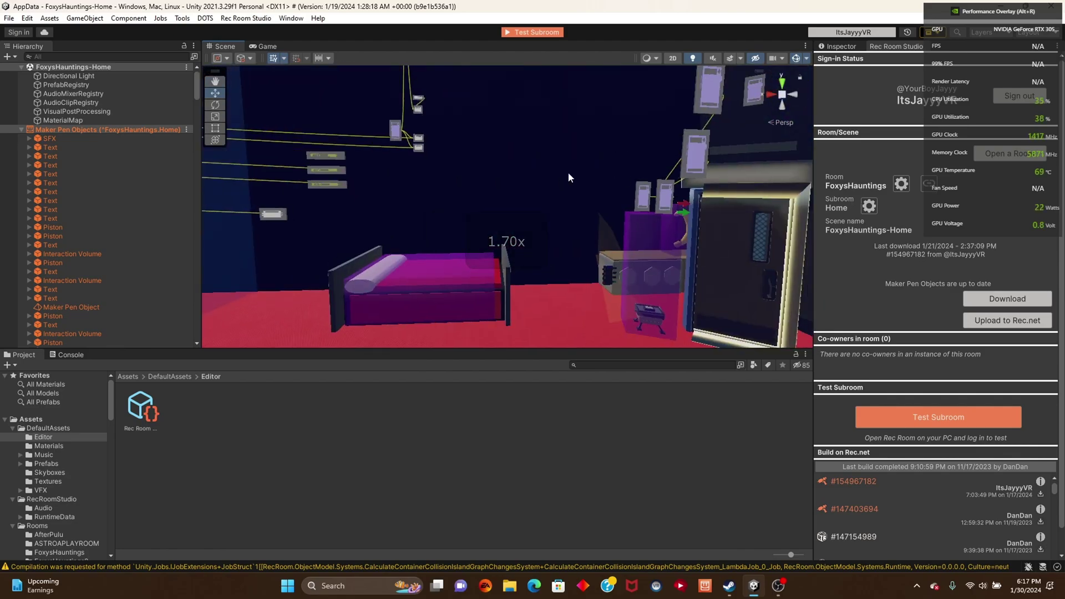
{"action": "mouse_move", "coordinate": [568, 172]}
{"action": "right_mouse_down"}
{"action": "mouse_move", "coordinate": [711, 195]}
{"action": "mouse_move", "coordinate": [560, 162]}
{"action": "right_mouse_up"}
{"action": "scroll", "coordinate": [118, 175], "scroll_direction": "down", "scroll_amount": 3}
{"action": "scroll", "coordinate": [105, 161], "scroll_direction": "up", "scroll_amount": 3}
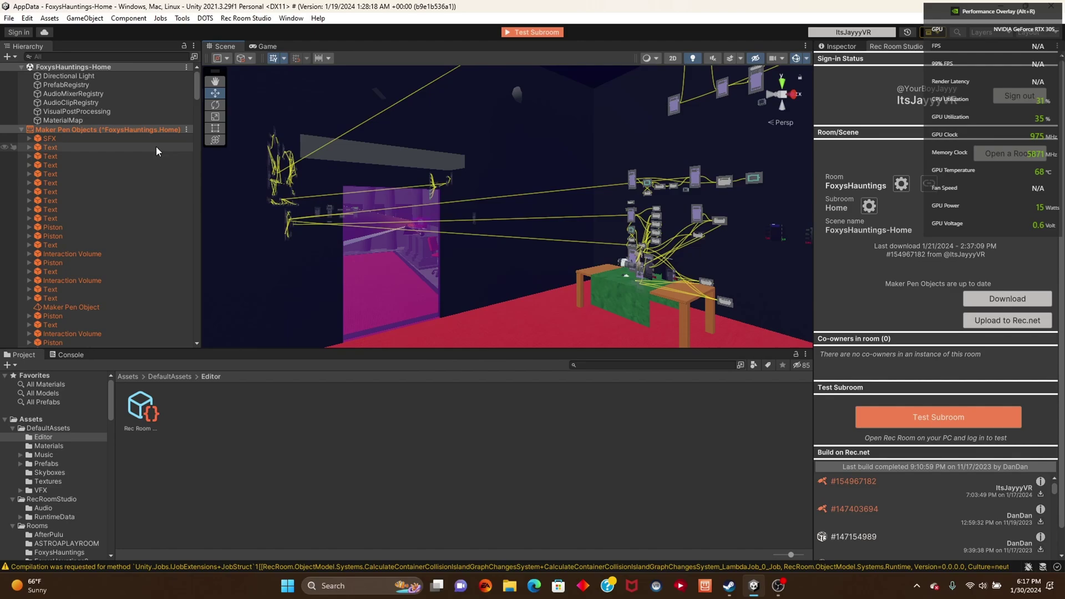
{"action": "left_click", "coordinate": [7, 57]}
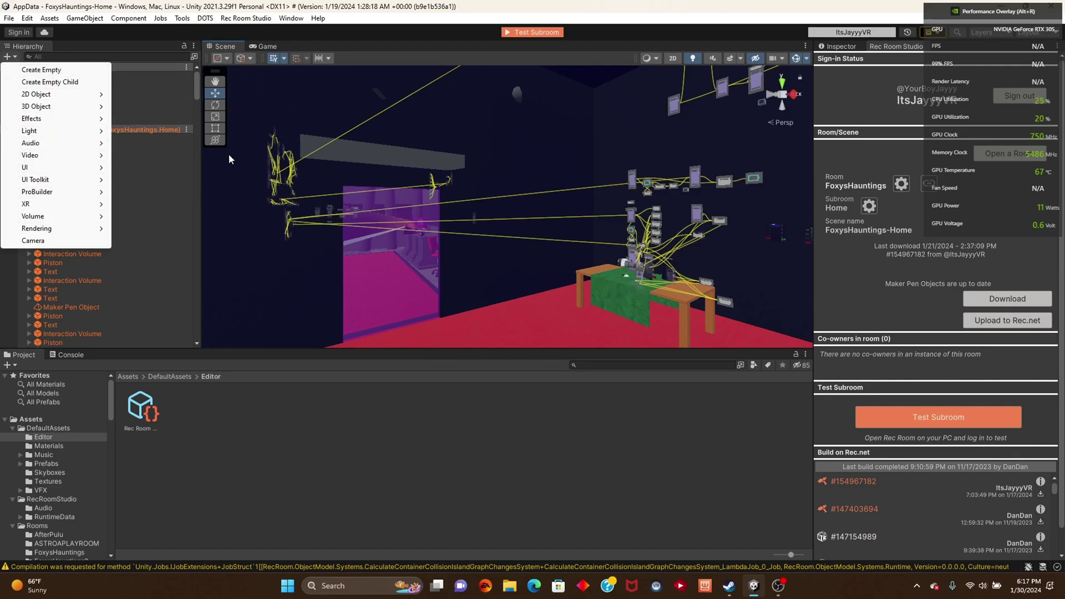
{"action": "left_click", "coordinate": [535, 238]}
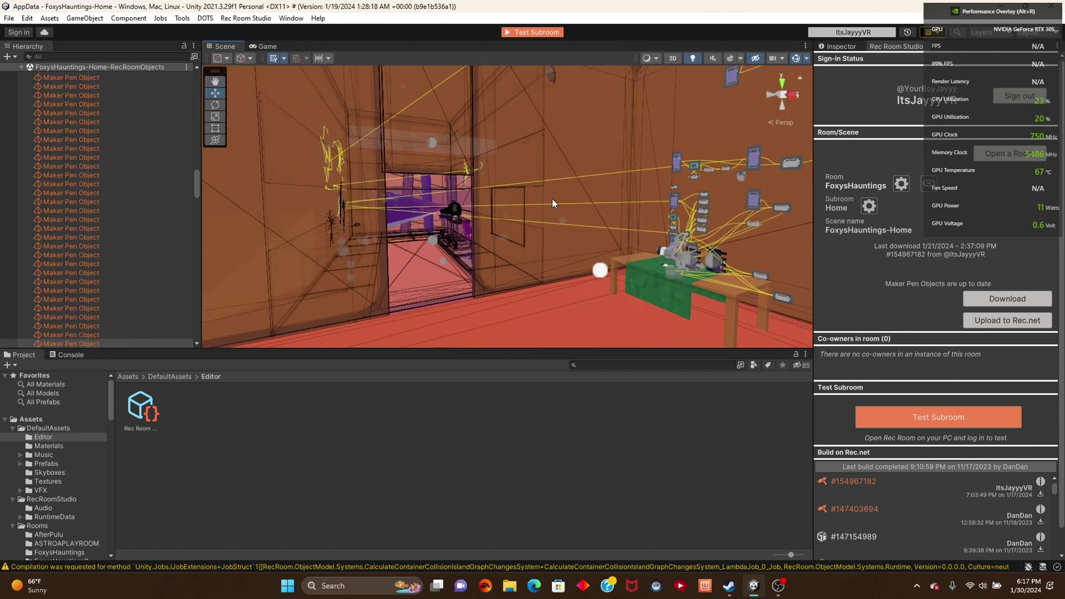
{"action": "left_click_drag", "start_coordinate": [614, 167], "coordinate": [538, 527], "text": "alt"}
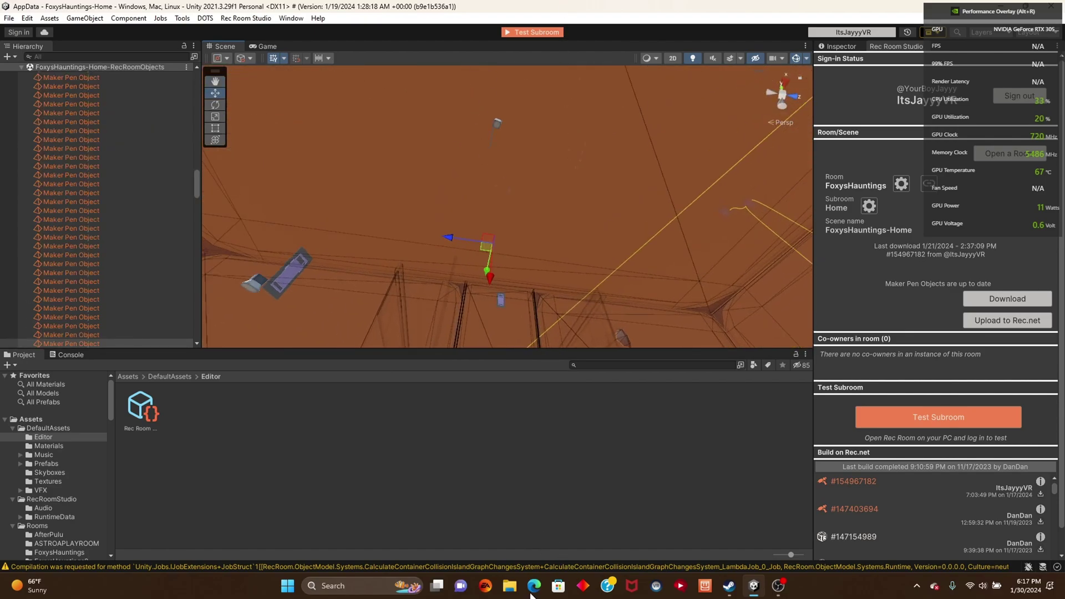
{"action": "left_click_drag", "start_coordinate": [576, 275], "coordinate": [560, 227], "text": "alt"}
{"action": "right_click_drag", "start_coordinate": [560, 227], "coordinate": [704, 282]}
{"action": "key", "text": "w"}
{"action": "left_click_drag", "start_coordinate": [704, 283], "coordinate": [608, 178], "text": "alt"}
{"action": "right_click_drag", "start_coordinate": [607, 178], "coordinate": [491, 155]}
Step: Add a UI Event System object to the FoxysHauntings-Home scene
{"action": "scroll", "coordinate": [141, 127], "scroll_direction": "down", "scroll_amount": 1}
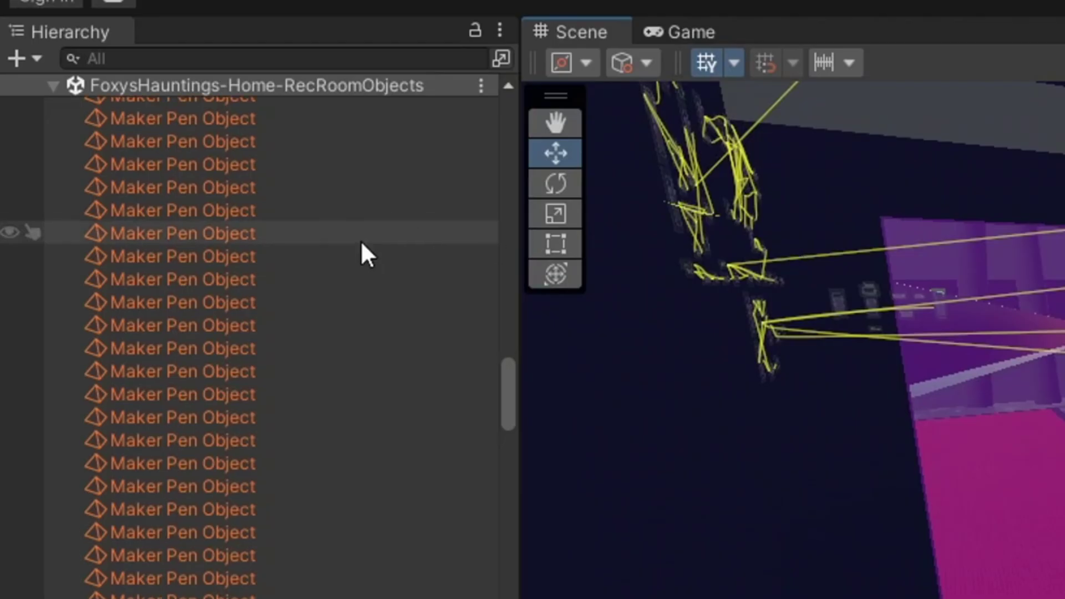
{"action": "scroll", "coordinate": [187, 160], "scroll_direction": "up", "scroll_amount": 2}
{"action": "left_click_drag", "start_coordinate": [509, 389], "coordinate": [507, 90]}
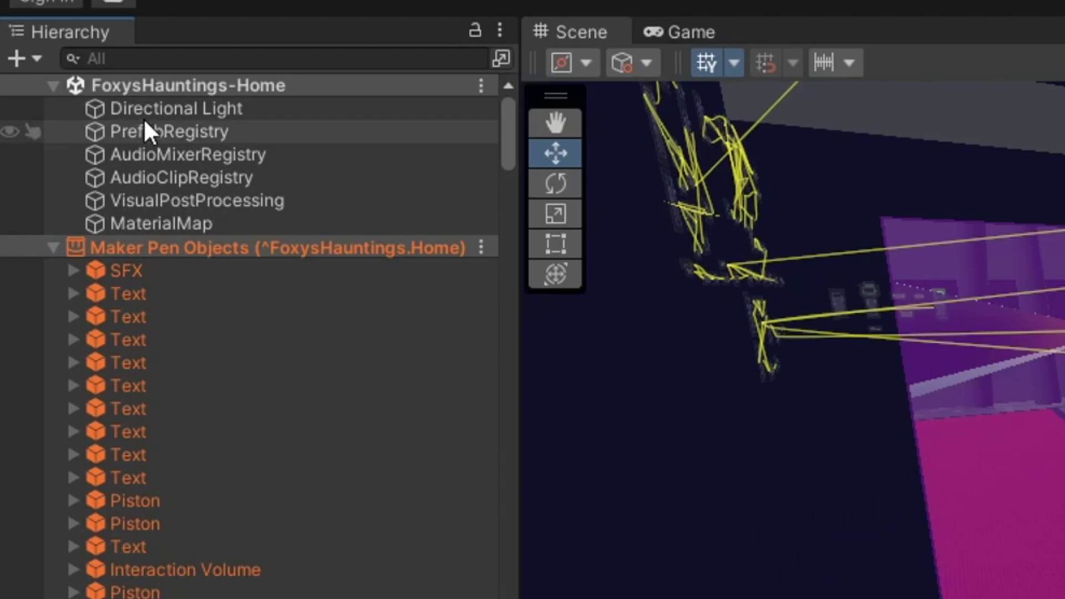
{"action": "left_click", "coordinate": [17, 57]}
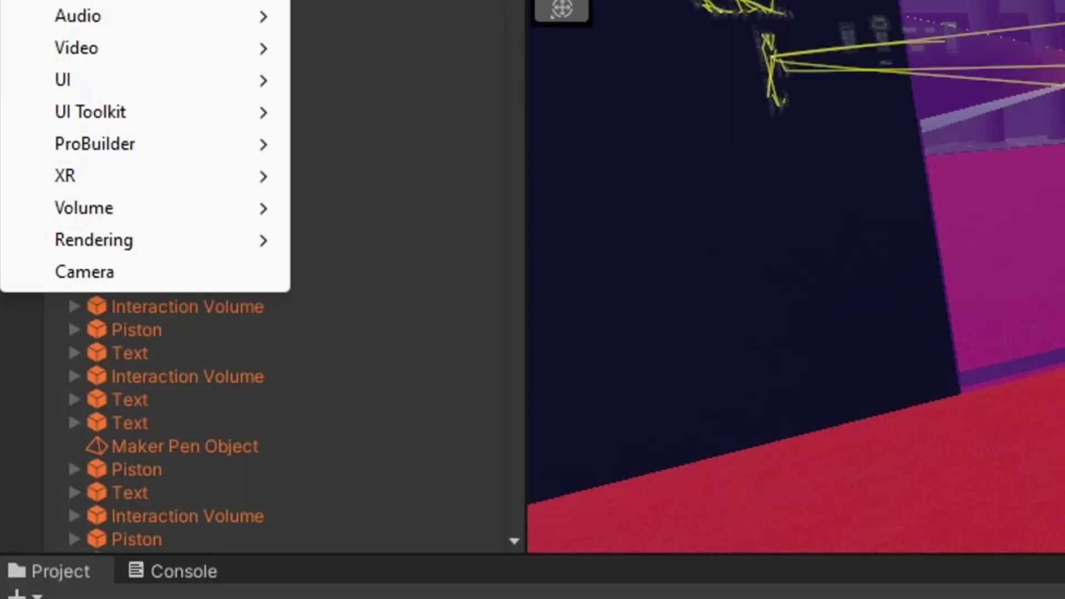
{"action": "mouse_move", "coordinate": [174, 87]}
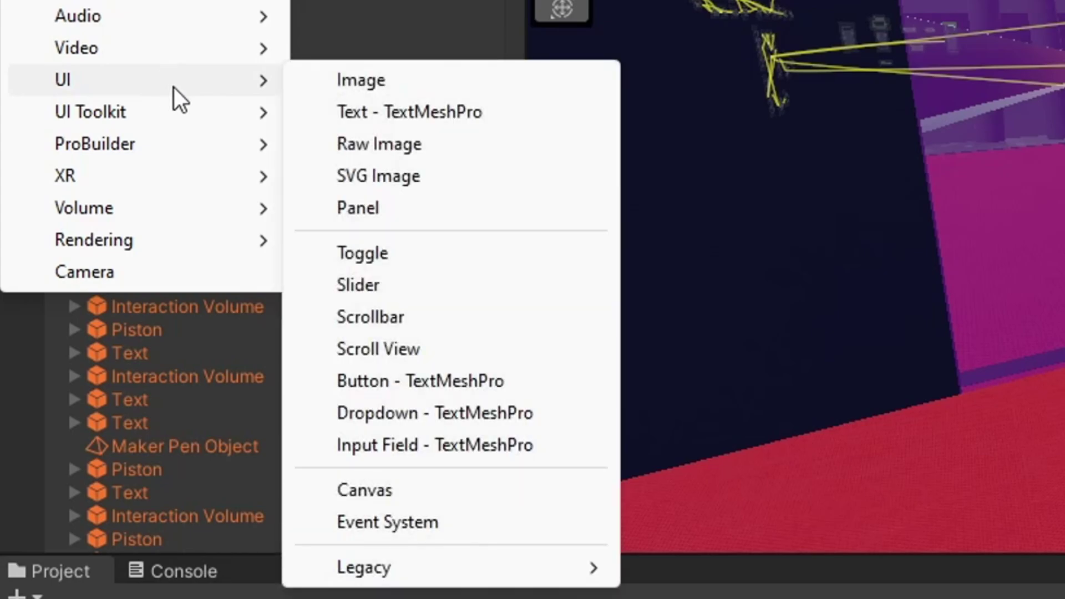
{"action": "left_click", "coordinate": [442, 521]}
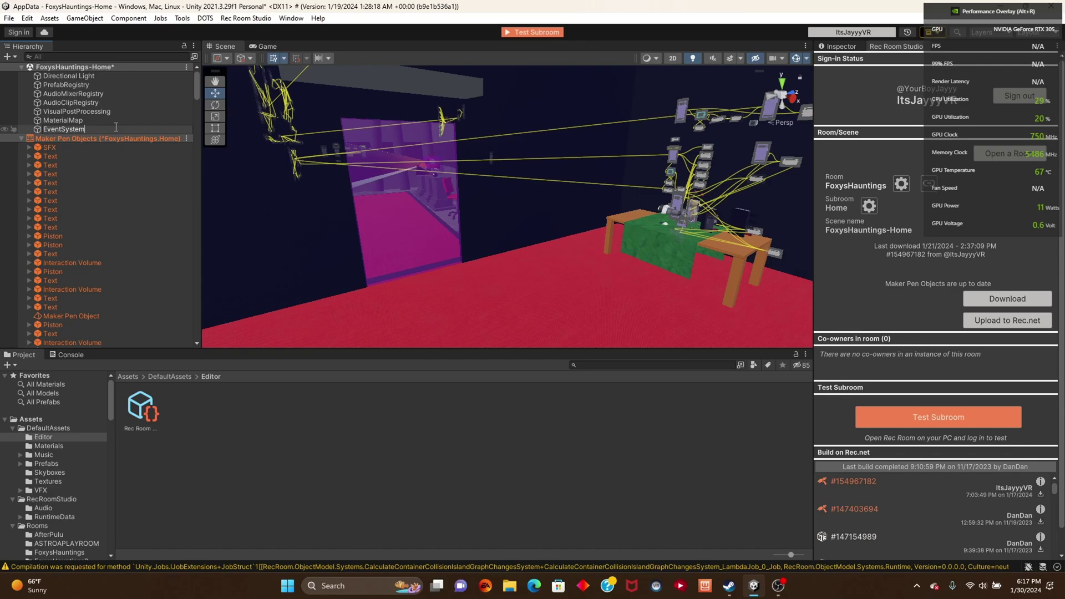
Step: Add a UI Canvas as a child of the EventSystem object
{"action": "right_click_drag", "start_coordinate": [510, 246], "coordinate": [685, 253]}
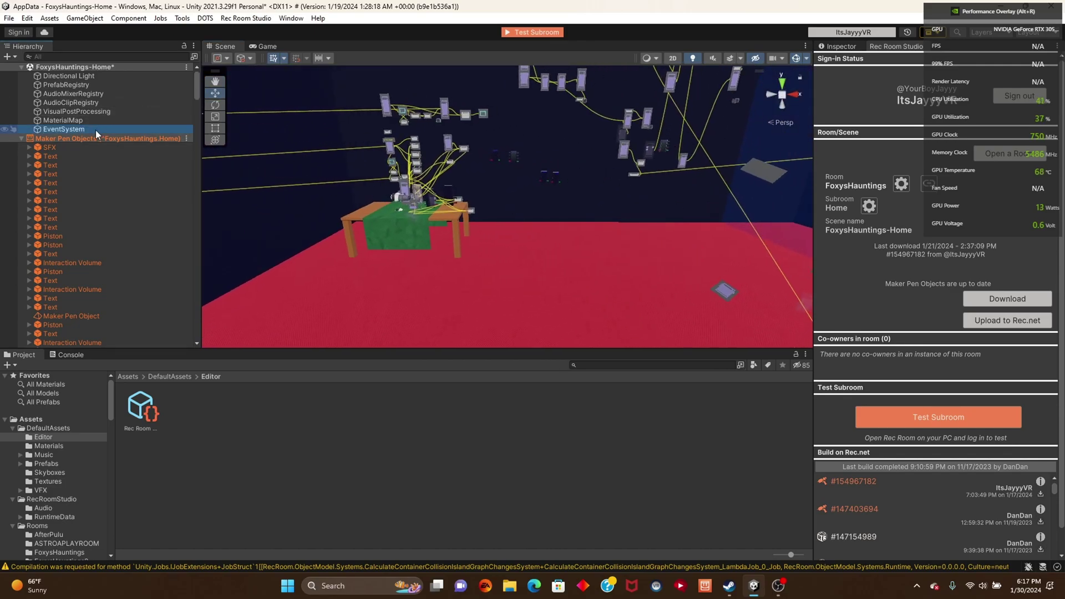
{"action": "right_click", "coordinate": [96, 126]}
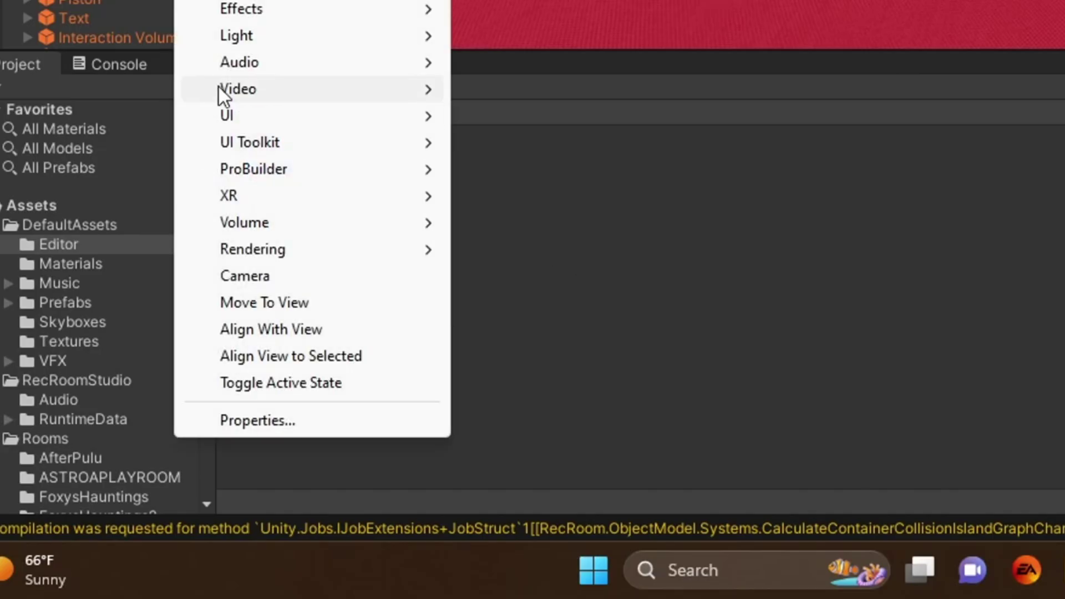
{"action": "mouse_move", "coordinate": [327, 120]}
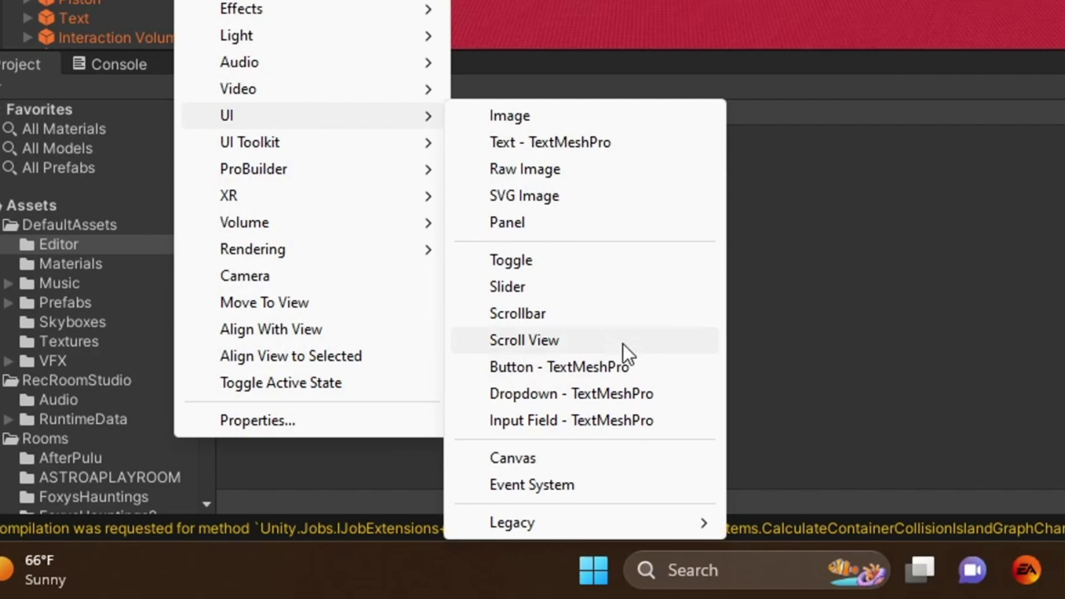
{"action": "left_click", "coordinate": [590, 462]}
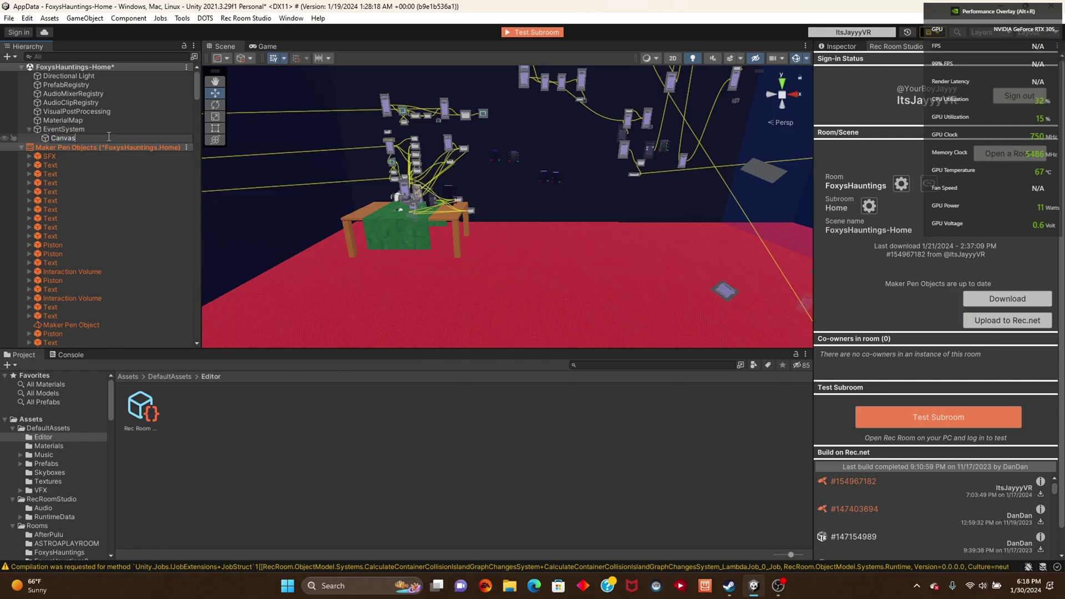
Step: Add a UI Raw Image as a child of the Canvas, keeping its default name
{"action": "right_click_drag", "start_coordinate": [585, 235], "coordinate": [601, 158]}
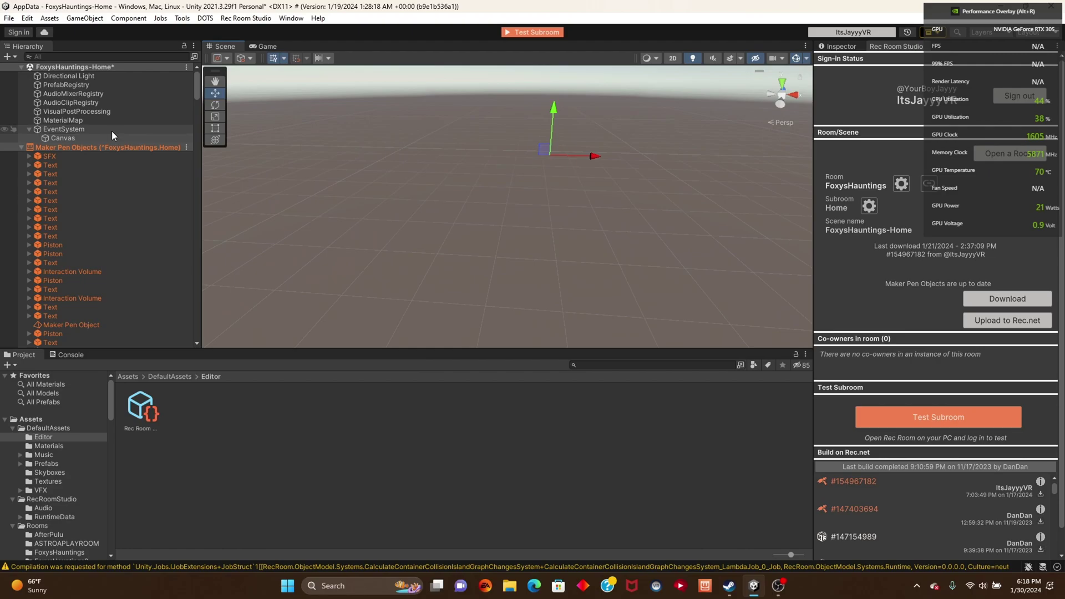
{"action": "left_click", "coordinate": [69, 129]}
{"action": "left_click", "coordinate": [78, 138]}
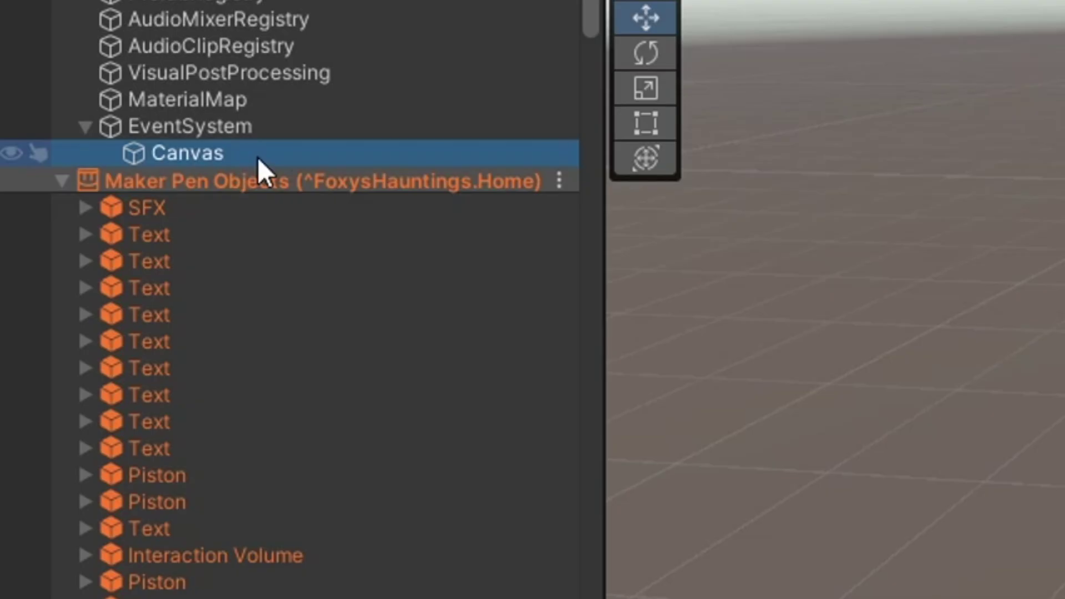
{"action": "right_click", "coordinate": [92, 139]}
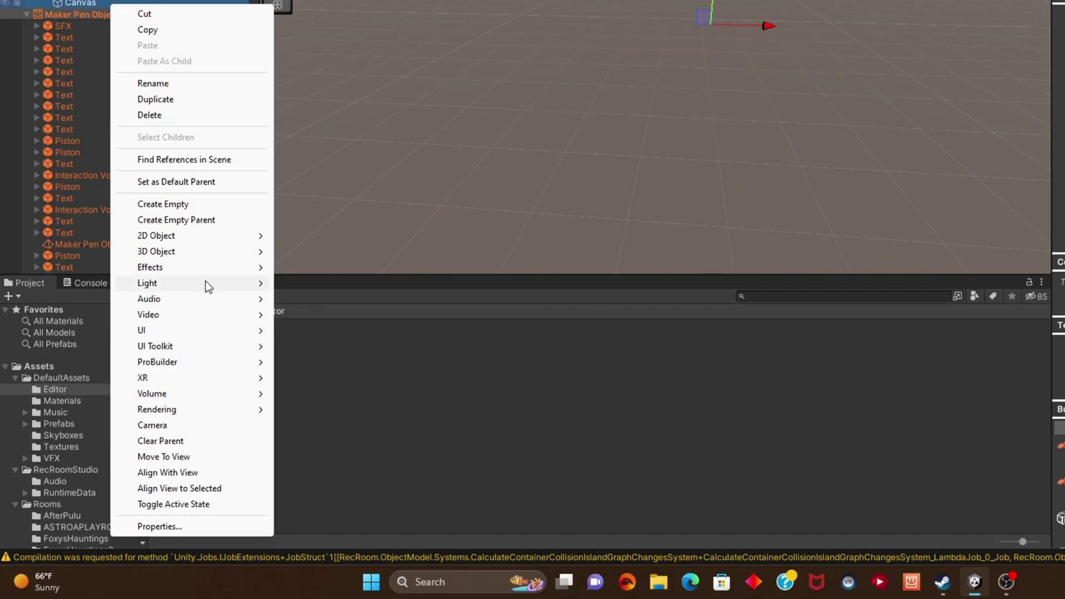
{"action": "mouse_move", "coordinate": [213, 333]}
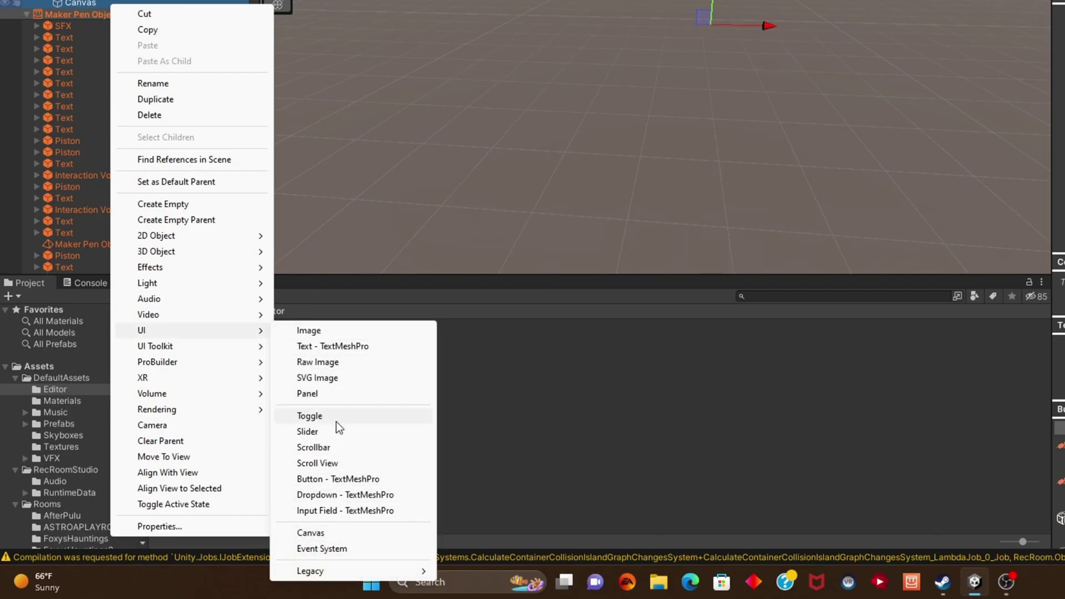
{"action": "left_click", "coordinate": [337, 366]}
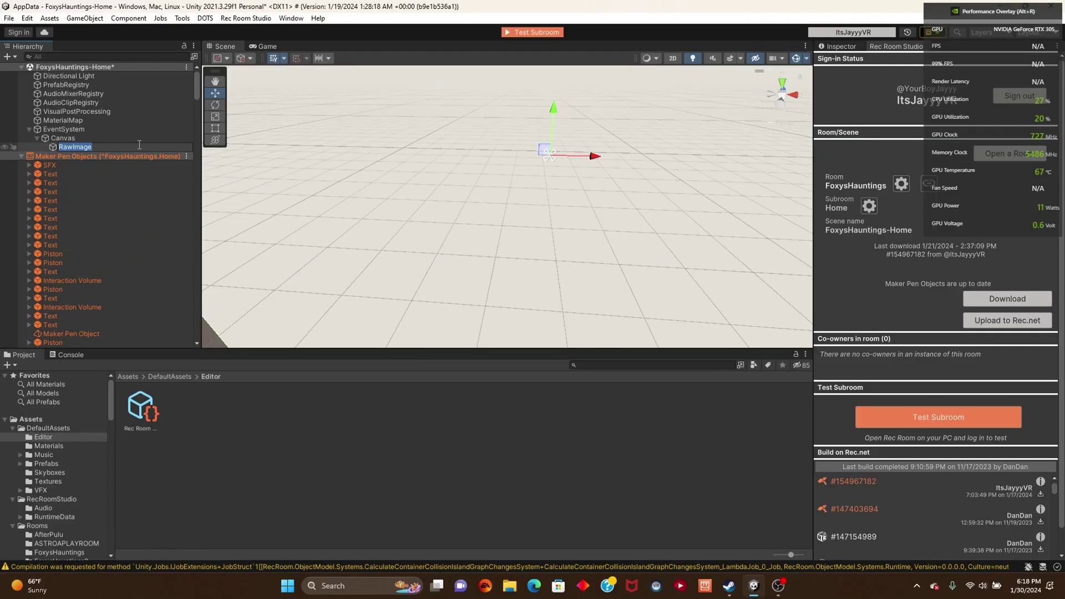
{"action": "left_click", "coordinate": [155, 14]}
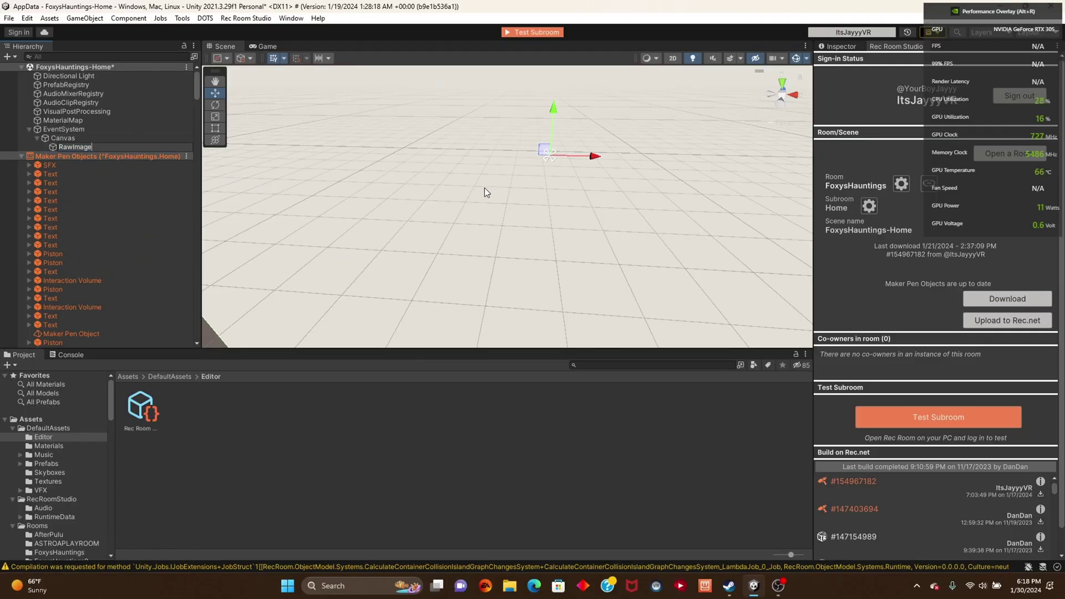
Step: Show the Canvas's properties and set its Render Mode to World Space
{"action": "right_click_drag", "start_coordinate": [401, 171], "coordinate": [282, 208]}
{"action": "right_click_drag", "start_coordinate": [486, 186], "coordinate": [276, 201]}
{"action": "key", "text": "f"}
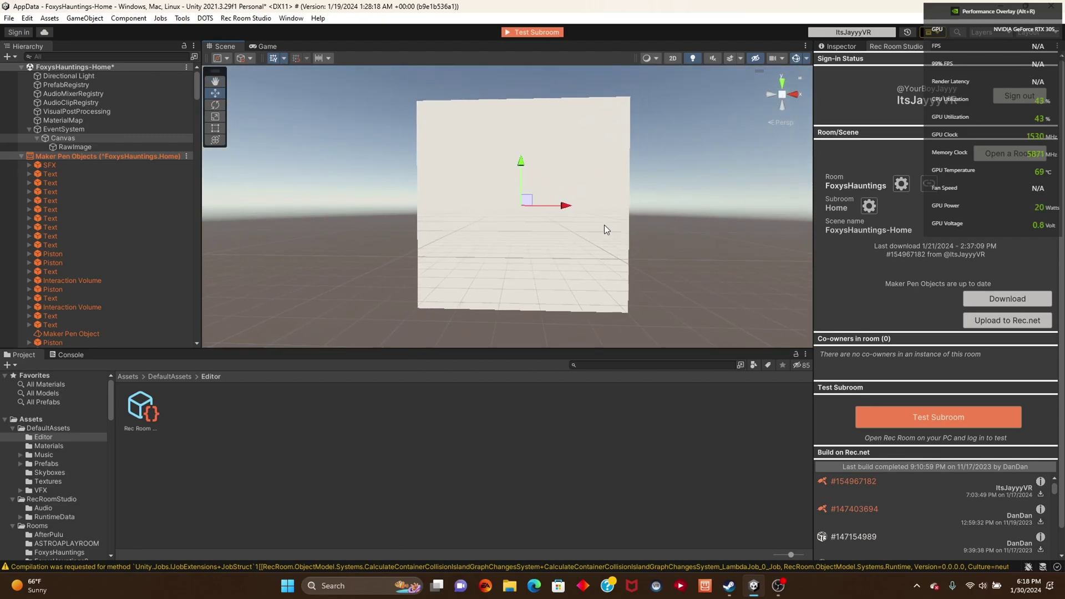
{"action": "left_click", "coordinate": [91, 139]}
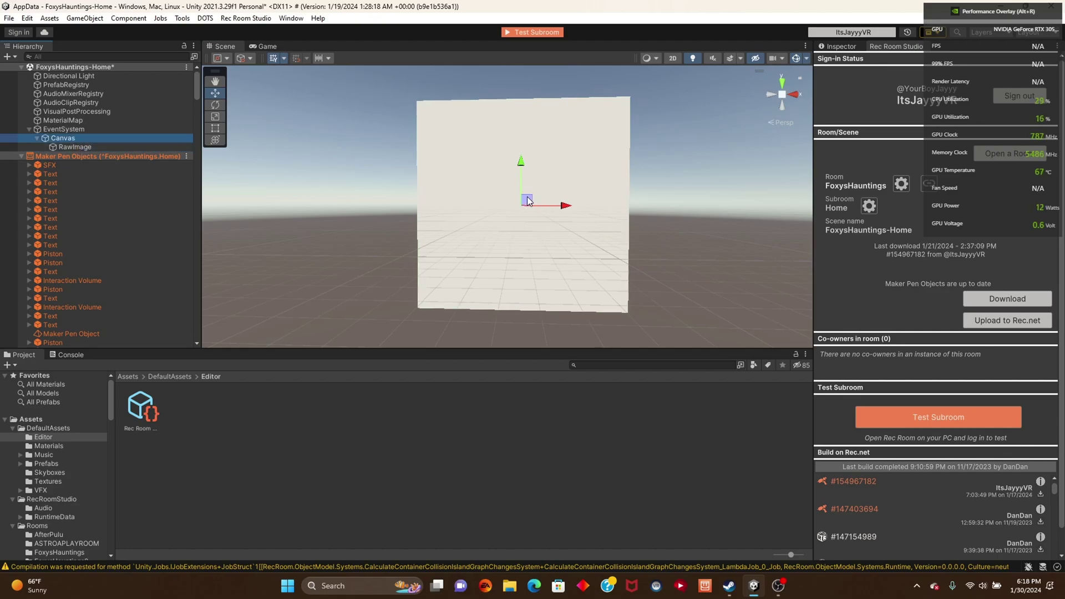
{"action": "left_click", "coordinate": [81, 137]}
{"action": "left_click", "coordinate": [836, 47]}
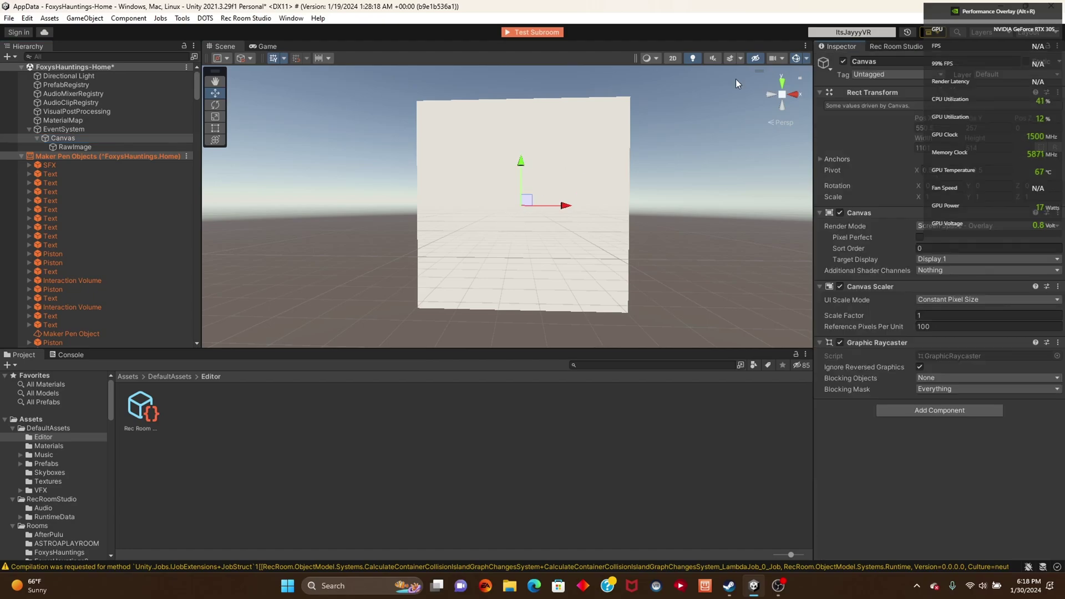
{"action": "left_click", "coordinate": [69, 138]}
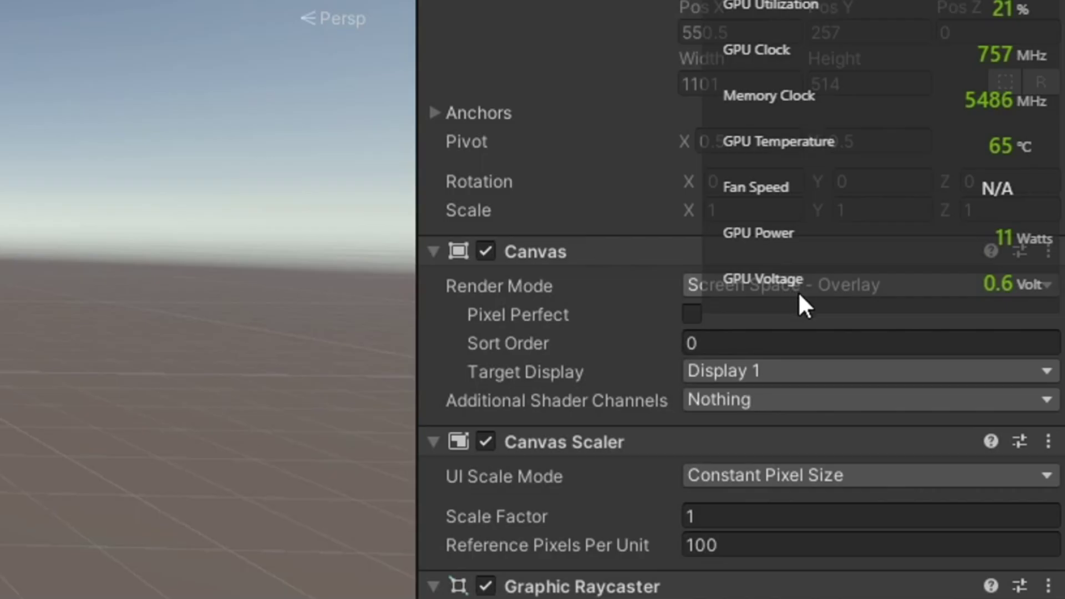
{"action": "left_click", "coordinate": [958, 229]}
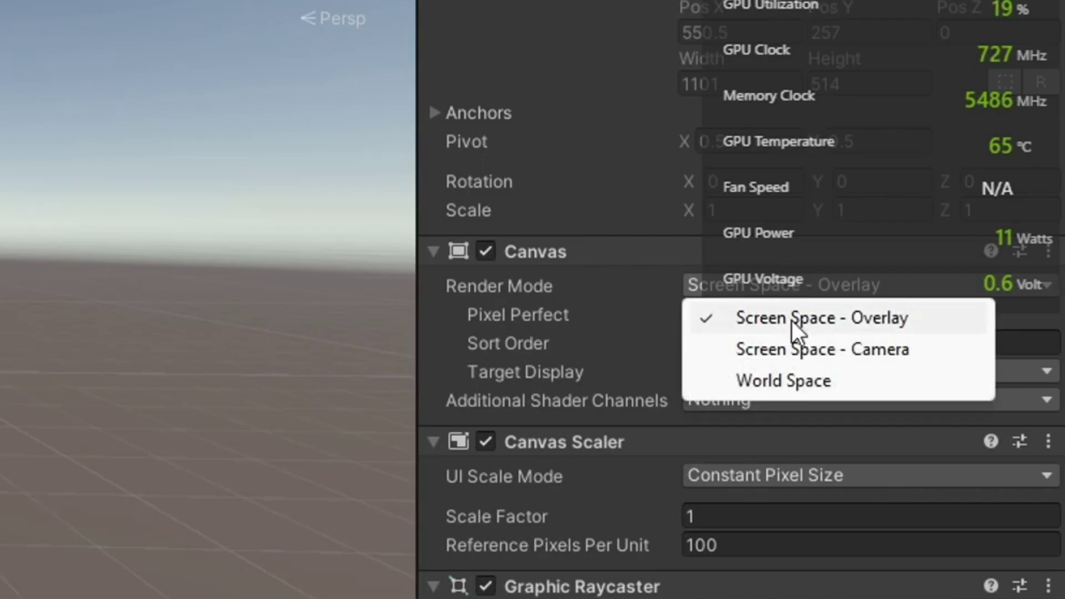
{"action": "left_click", "coordinate": [819, 381]}
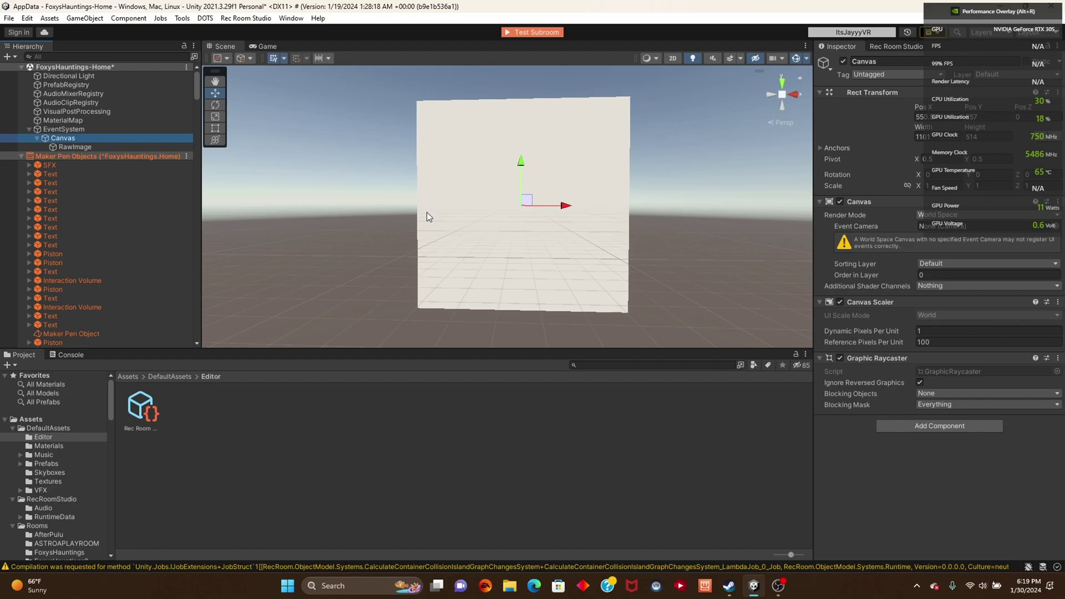
Step: Move the Canvas slightly left and down in the scene
{"action": "mouse_move", "coordinate": [528, 205]}
{"action": "left_mouse_down"}
{"action": "mouse_move", "coordinate": [551, 210]}
{"action": "mouse_move", "coordinate": [523, 193]}
{"action": "mouse_move", "coordinate": [520, 208]}
{"action": "left_mouse_up"}
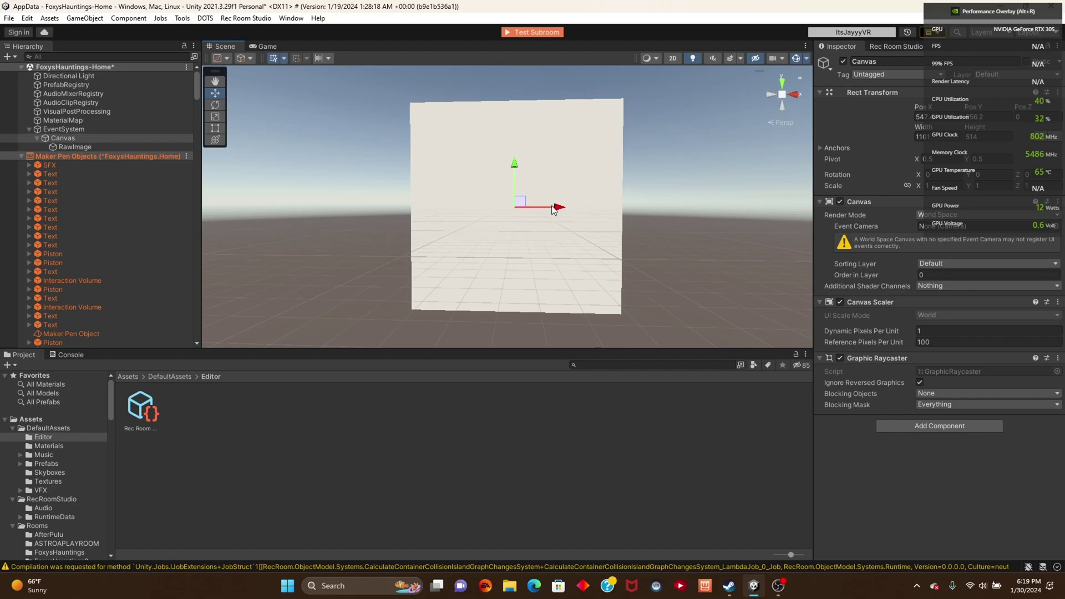
{"action": "right_click_drag", "start_coordinate": [553, 206], "coordinate": [515, 205]}
{"action": "key", "text": "w"}
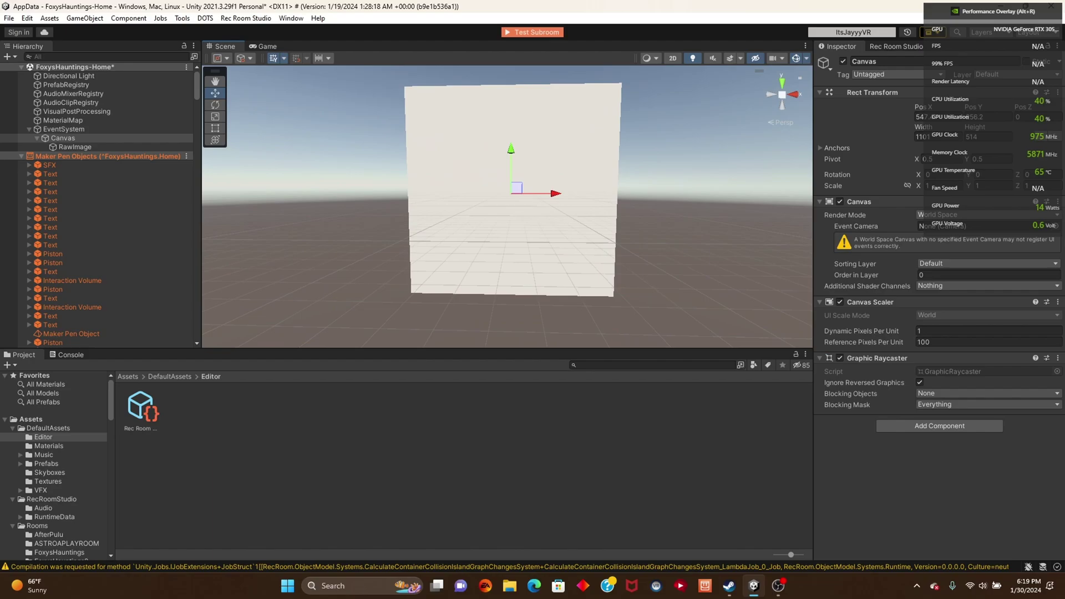
Step: Inspect the RawImage's properties and open the FoxysHauntings2 folder under Rooms in the project assets
{"action": "left_click", "coordinate": [86, 146]}
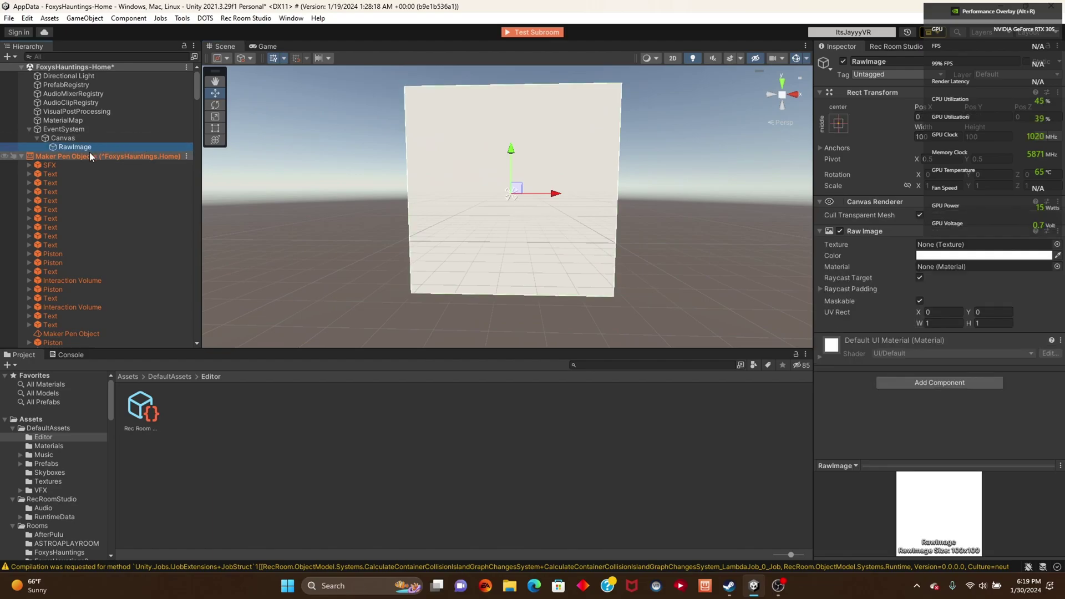
{"action": "scroll", "coordinate": [61, 444], "scroll_direction": "down", "scroll_amount": 3}
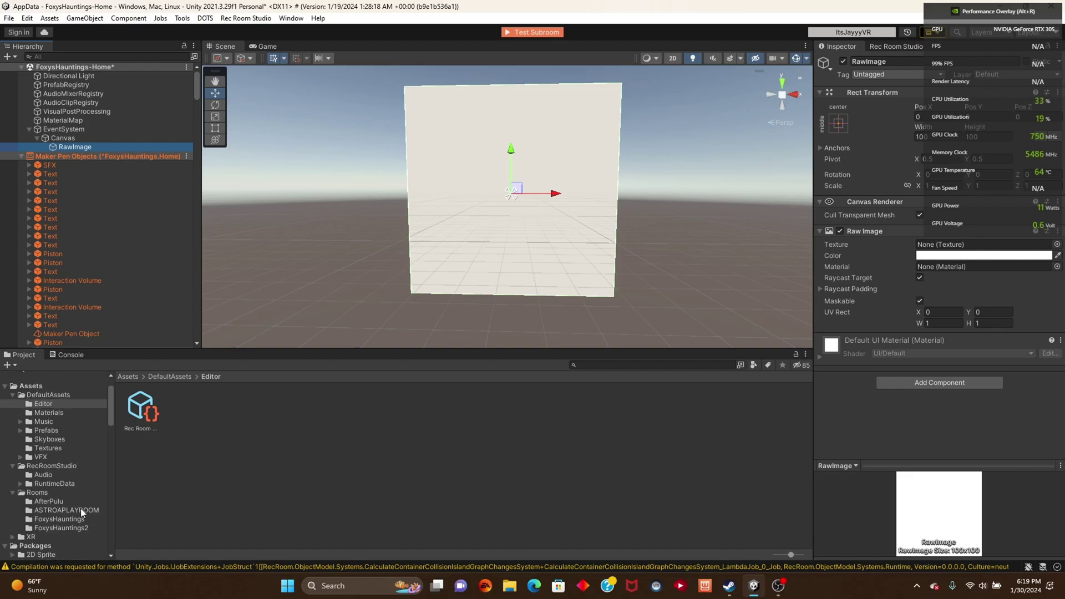
{"action": "left_click", "coordinate": [79, 530]}
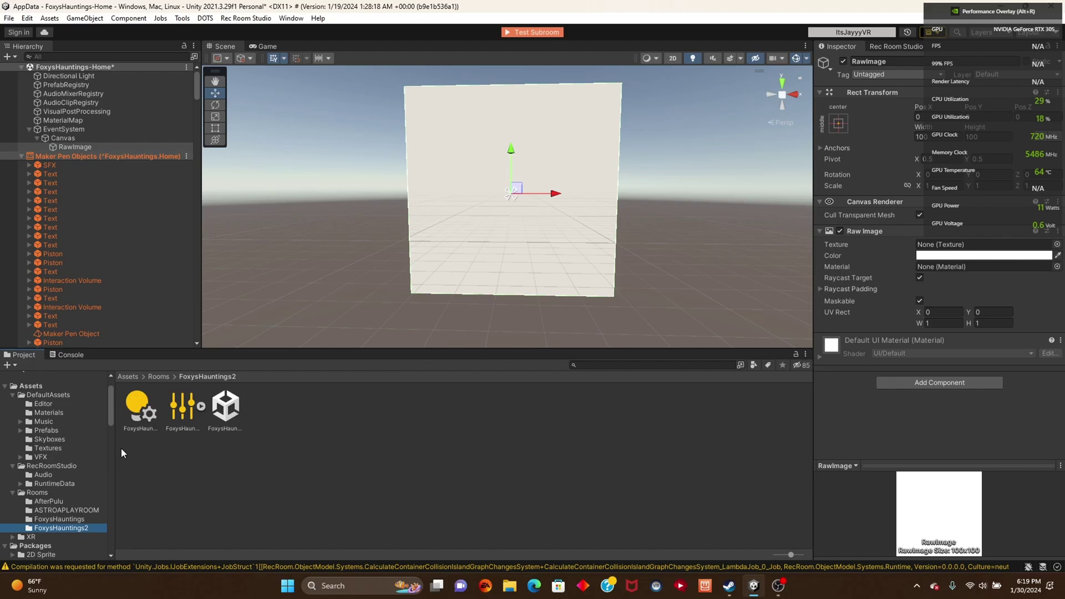
{"action": "left_click", "coordinate": [182, 456]}
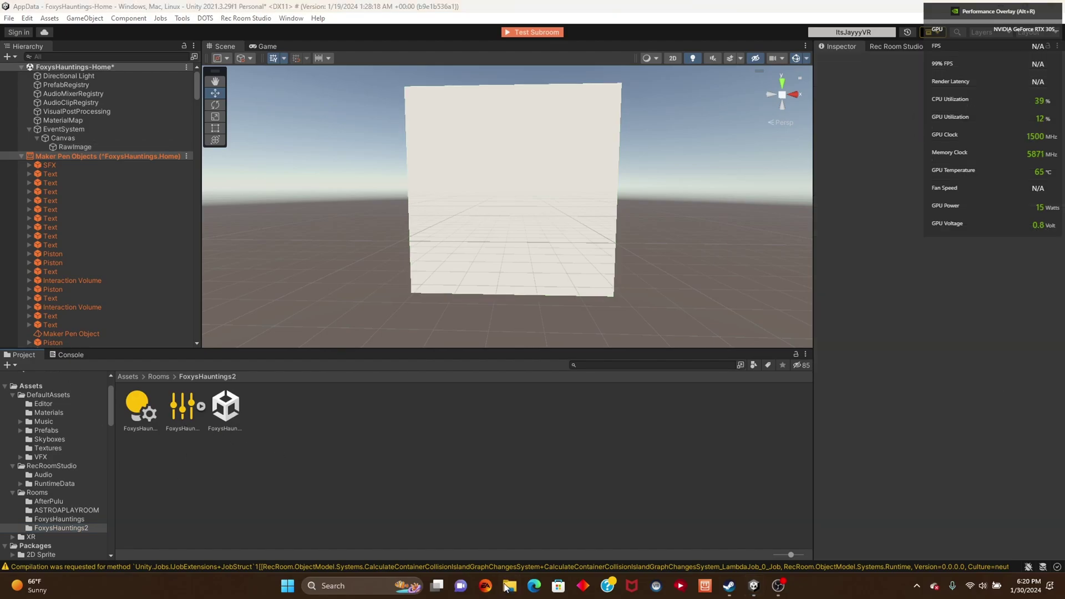
Step: Switch to File Explorer and open the Saved Pictures folder
{"action": "key", "text": "super+e"}
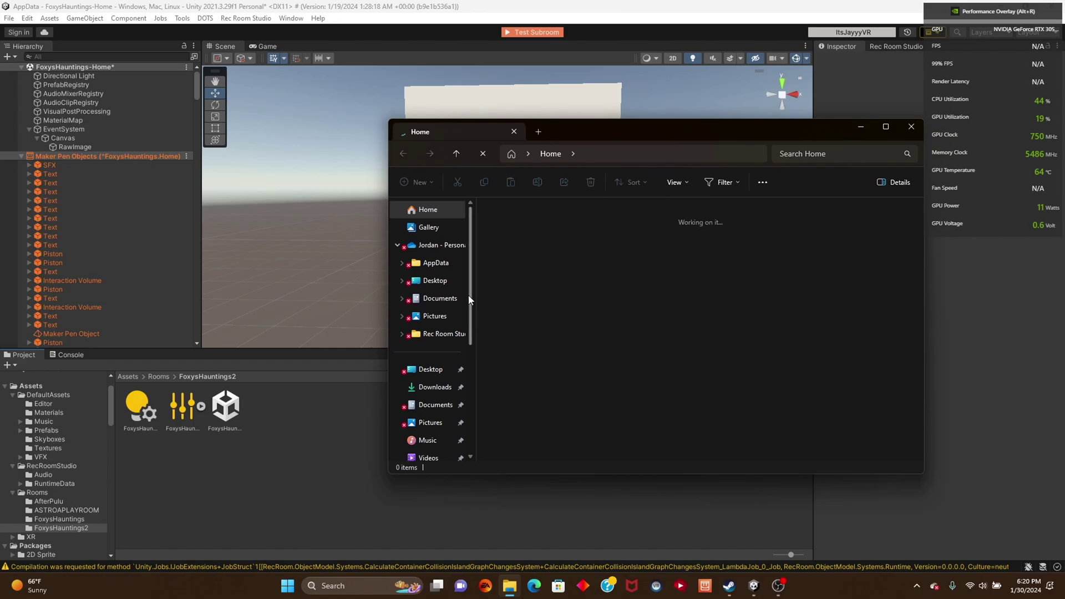
{"action": "scroll", "coordinate": [438, 355], "scroll_direction": "down", "scroll_amount": 1}
{"action": "scroll", "coordinate": [447, 387], "scroll_direction": "down", "scroll_amount": 1}
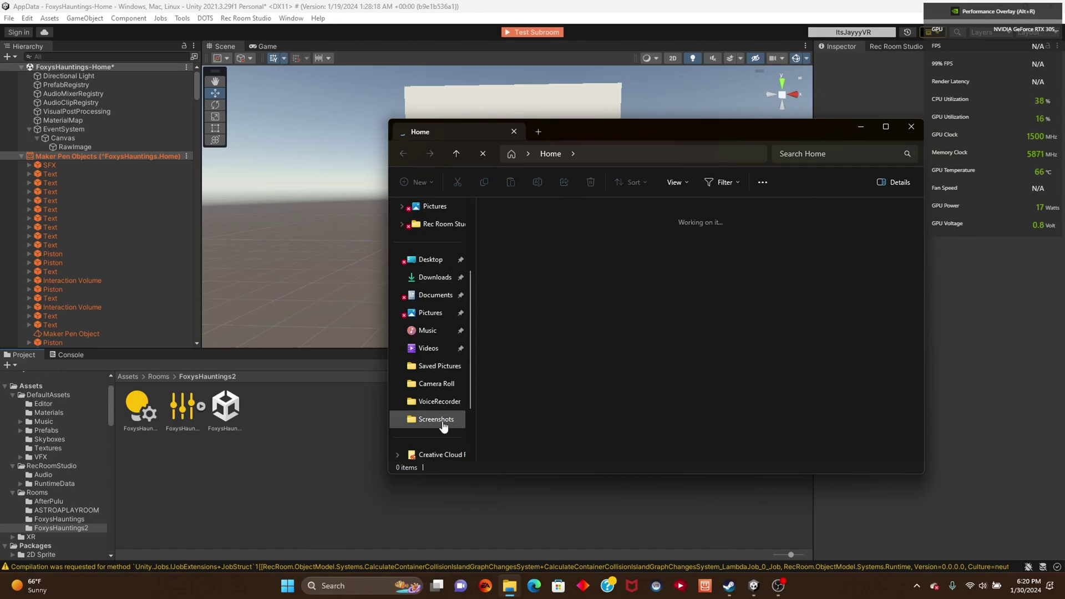
{"action": "left_click", "coordinate": [438, 368]}
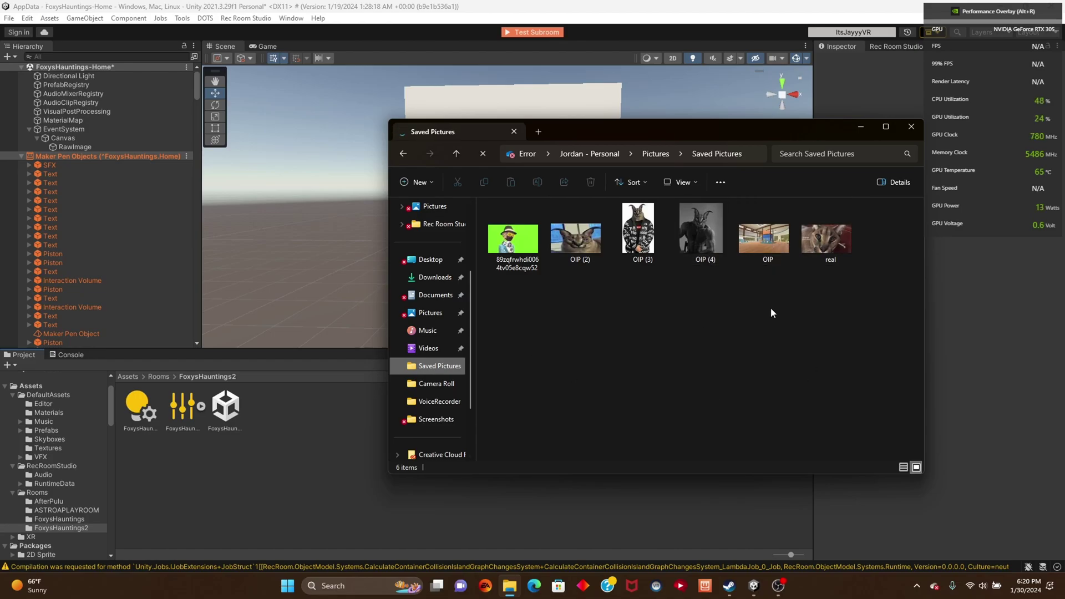
Step: Look through the Camera Roll and Saved Pictures folders for a picture to use
{"action": "left_click", "coordinate": [435, 388]}
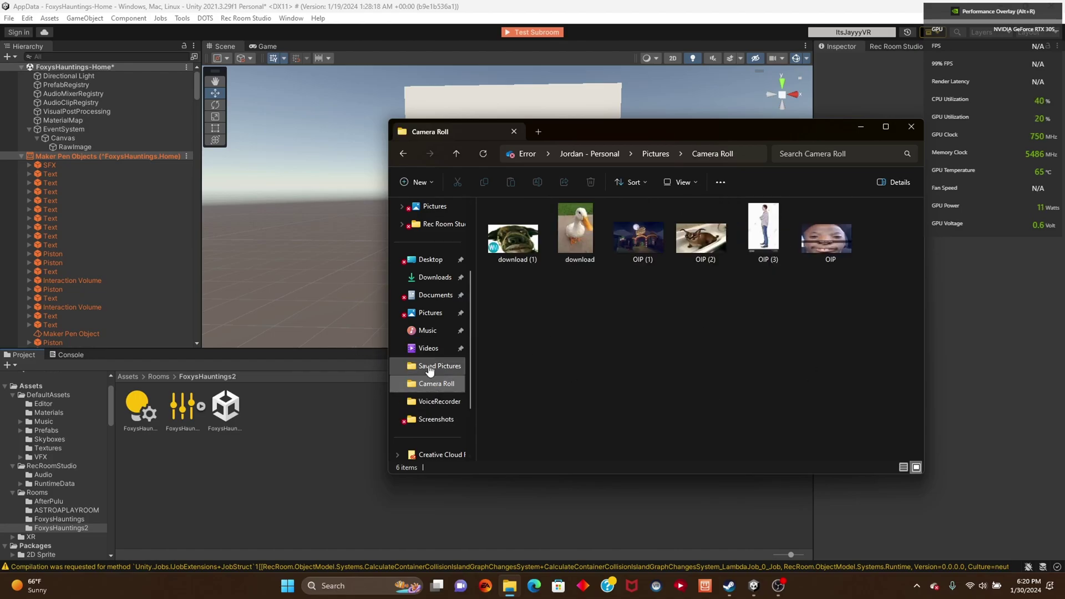
{"action": "left_click", "coordinate": [432, 366]}
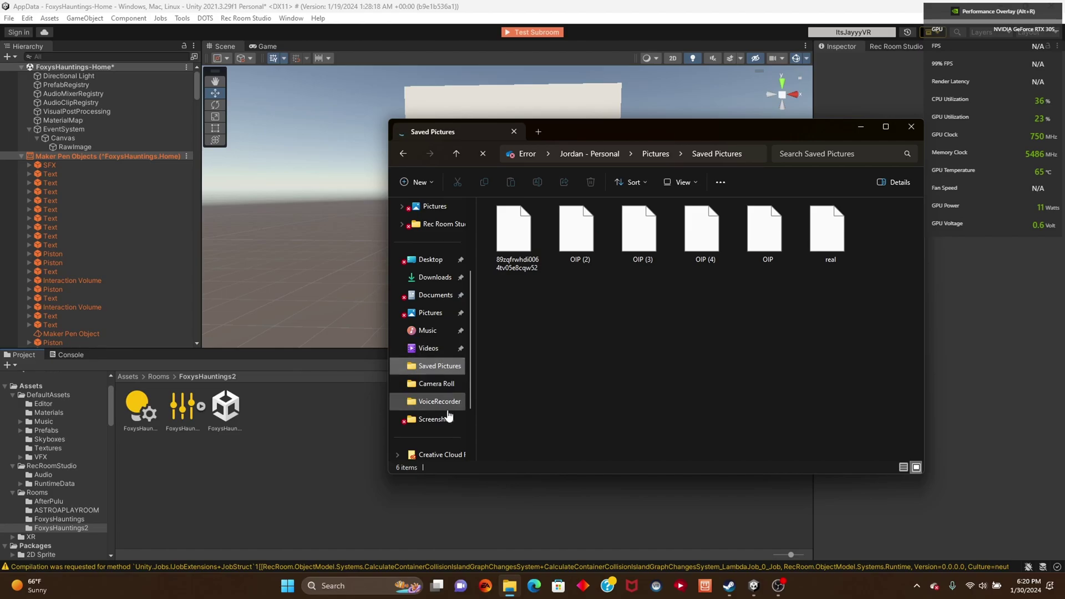
{"action": "scroll", "coordinate": [447, 416], "scroll_direction": "down", "scroll_amount": 2}
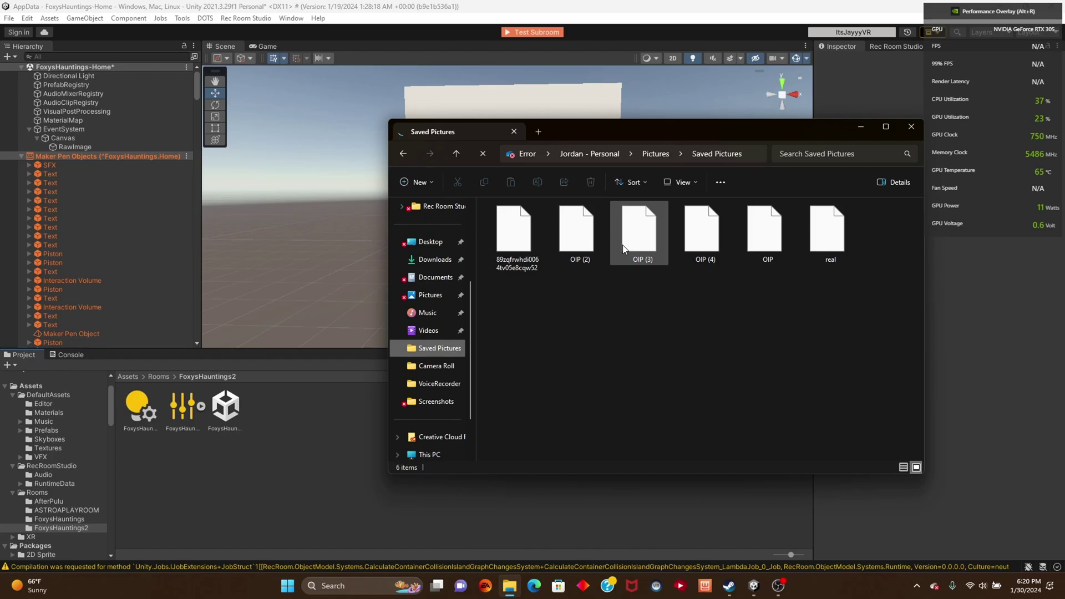
{"action": "left_click_drag", "start_coordinate": [622, 133], "coordinate": [657, 151]}
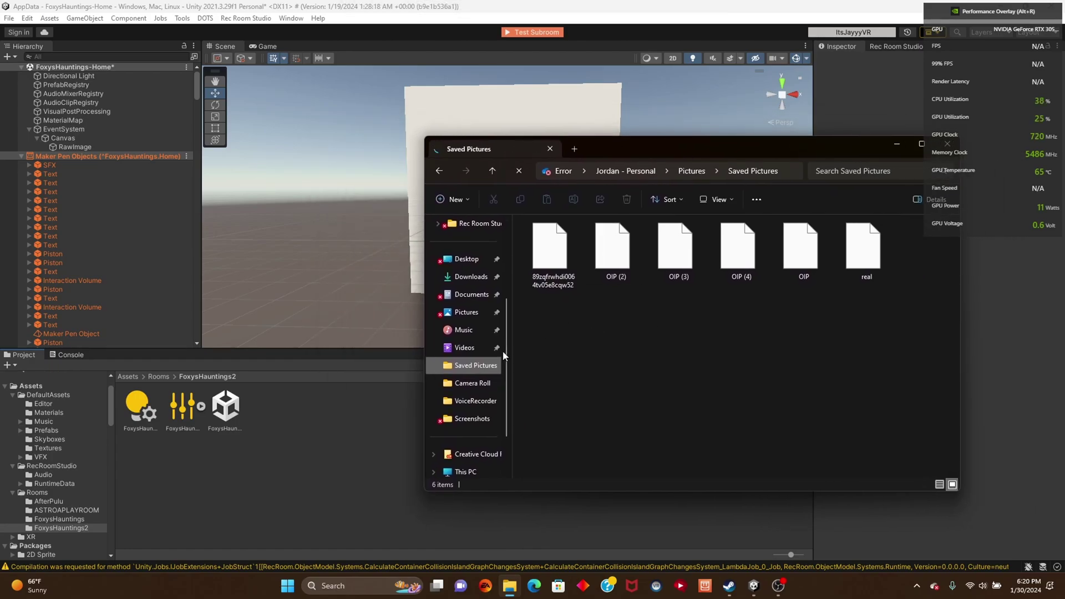
{"action": "left_click", "coordinate": [450, 348]}
{"action": "left_click", "coordinate": [450, 366]}
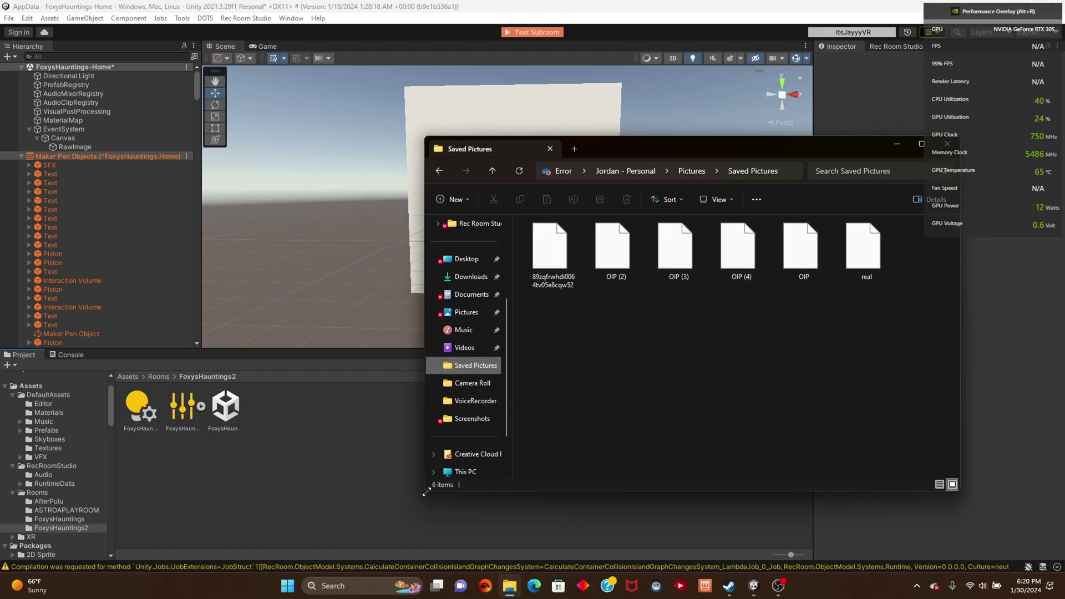
Step: Switch to Microsoft Edge, search Bing for floppa, and show the image results
{"action": "left_click", "coordinate": [355, 582]}
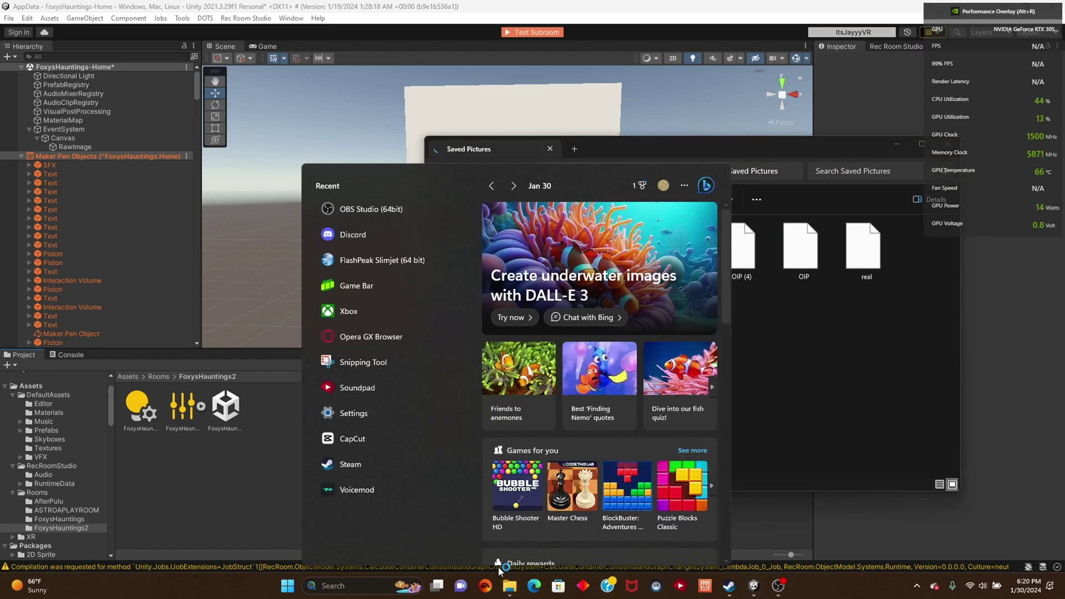
{"action": "left_click", "coordinate": [533, 586]}
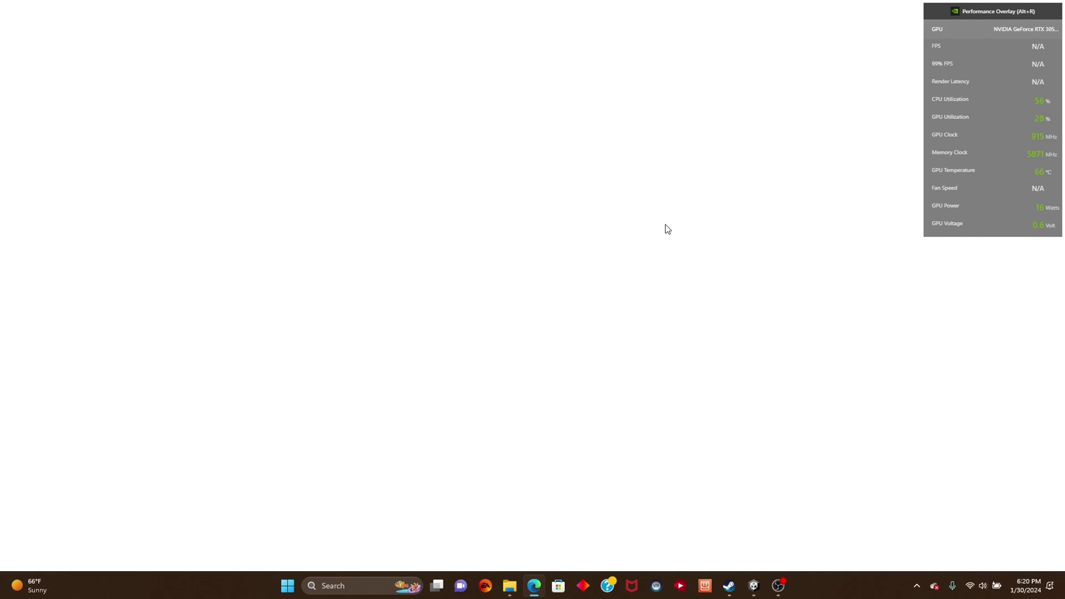
{"action": "type", "text": "flo"}
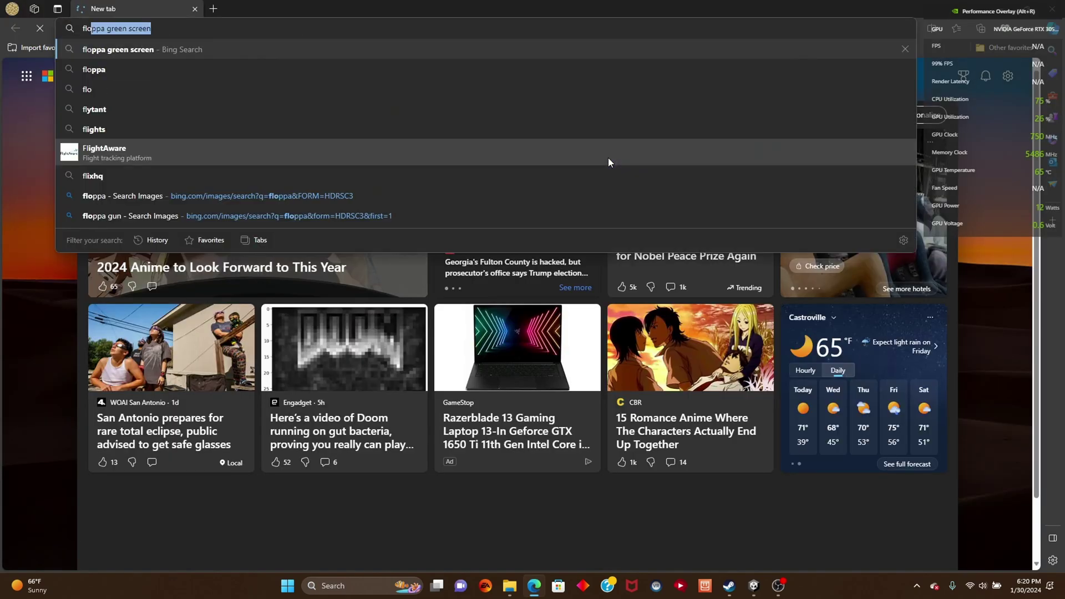
{"action": "type", "text": "paa"}
{"action": "key", "text": "Return"}
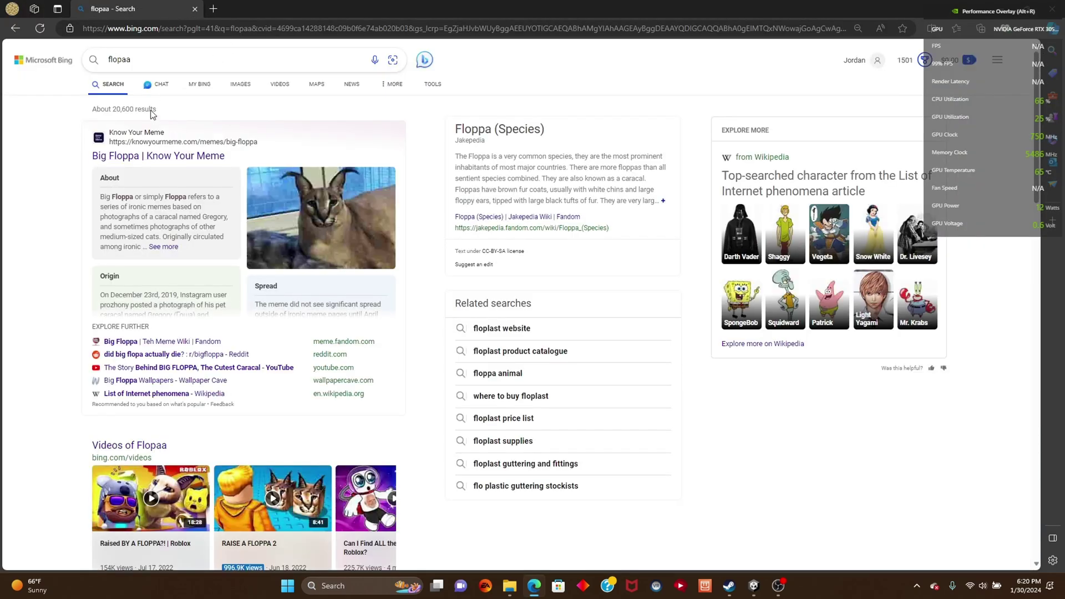
{"action": "key", "text": "BackSpace"}
{"action": "key", "text": "BackSpace"}
{"action": "key", "text": "BackSpace"}
{"action": "type", "text": "ppa"}
{"action": "key", "text": "Return"}
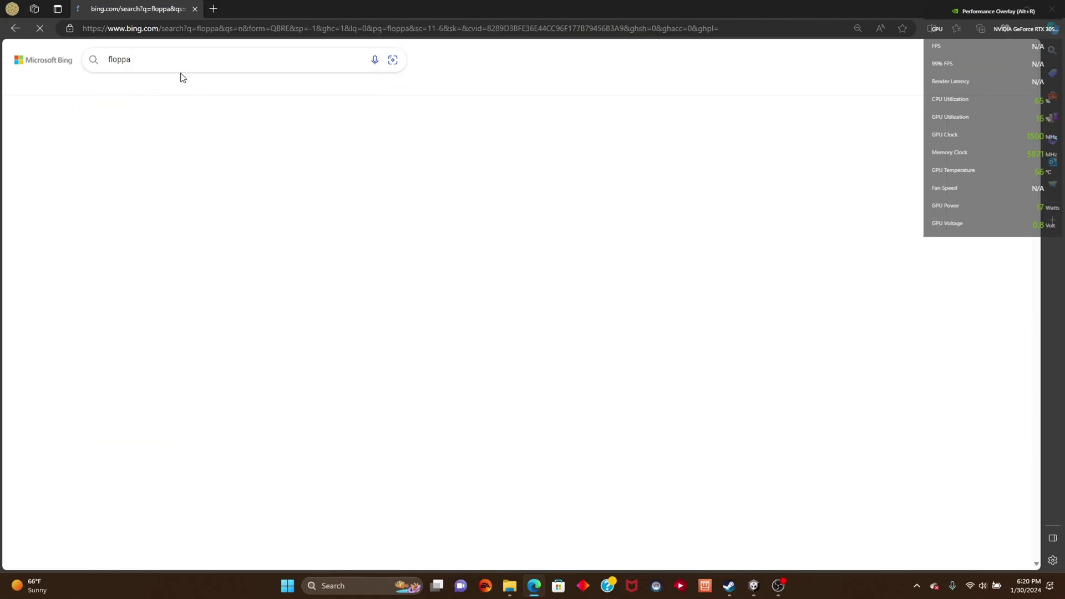
{"action": "left_click", "coordinate": [198, 84]}
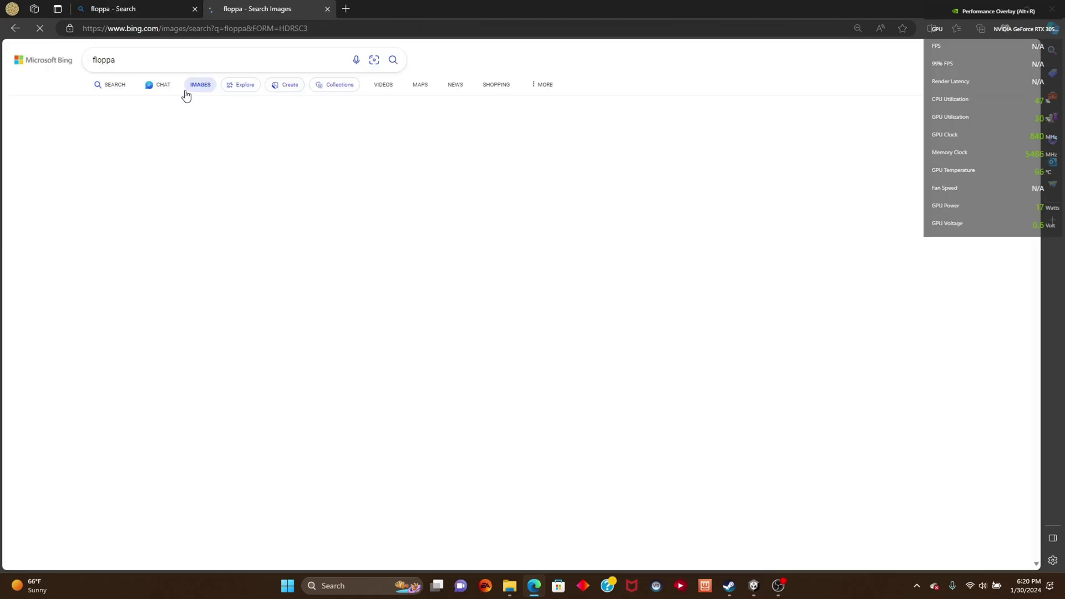
Step: Save the wide close-up floppa face picture as JPEG image OIP (4) in the Camera Roll folder and close the browser
{"action": "left_click_drag", "start_coordinate": [555, 8], "coordinate": [662, 83]}
{"action": "scroll", "coordinate": [694, 291], "scroll_direction": "down", "scroll_amount": 8}
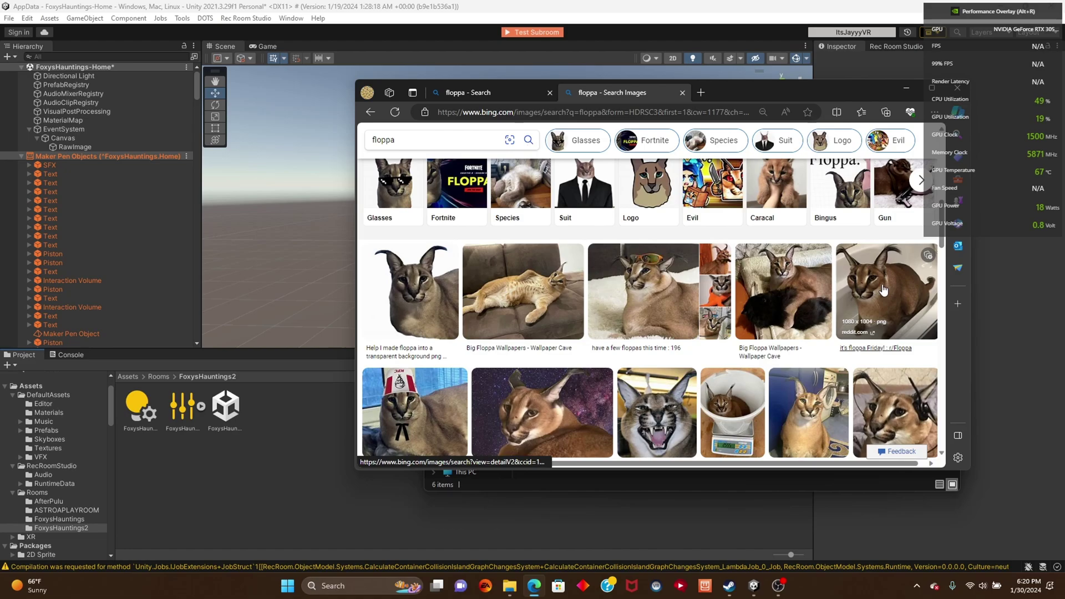
{"action": "left_click_drag", "start_coordinate": [885, 288], "coordinate": [452, 352]}
{"action": "scroll", "coordinate": [451, 352], "scroll_direction": "down", "scroll_amount": 10}
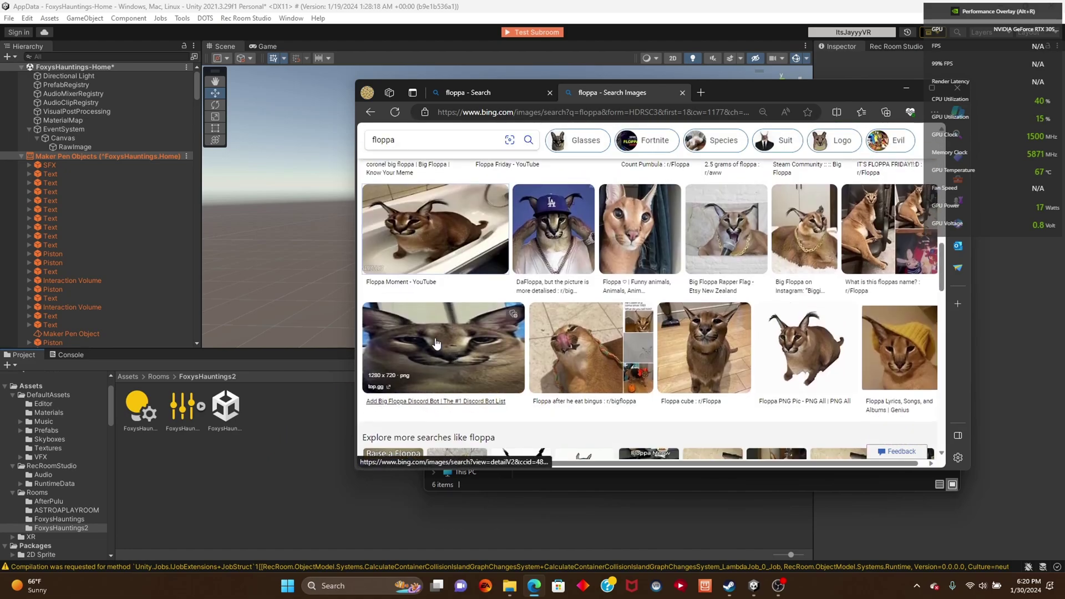
{"action": "right_click", "coordinate": [444, 341]}
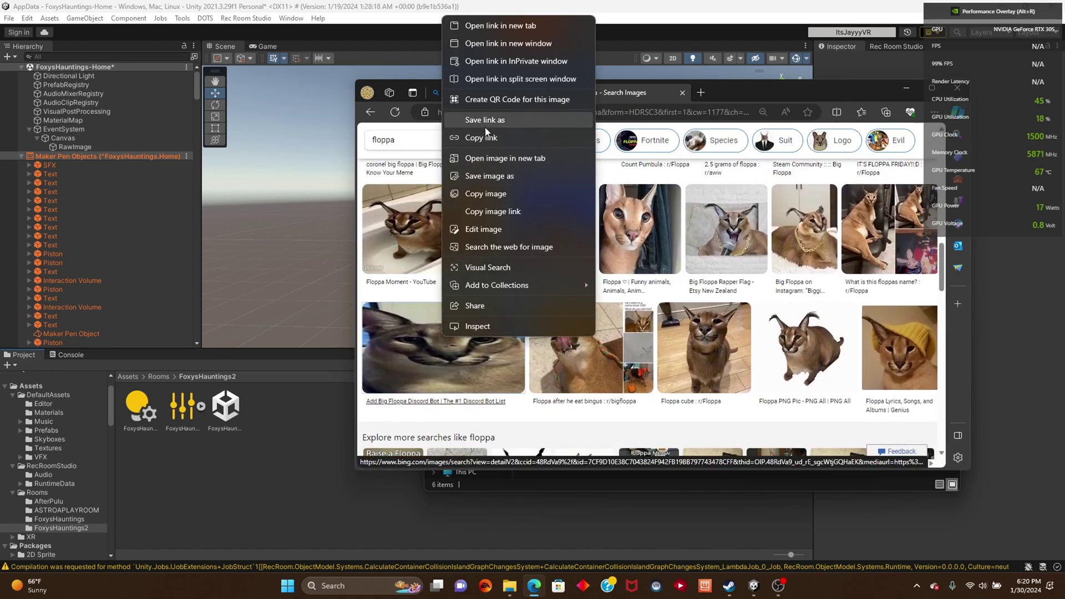
{"action": "left_click", "coordinate": [477, 179]}
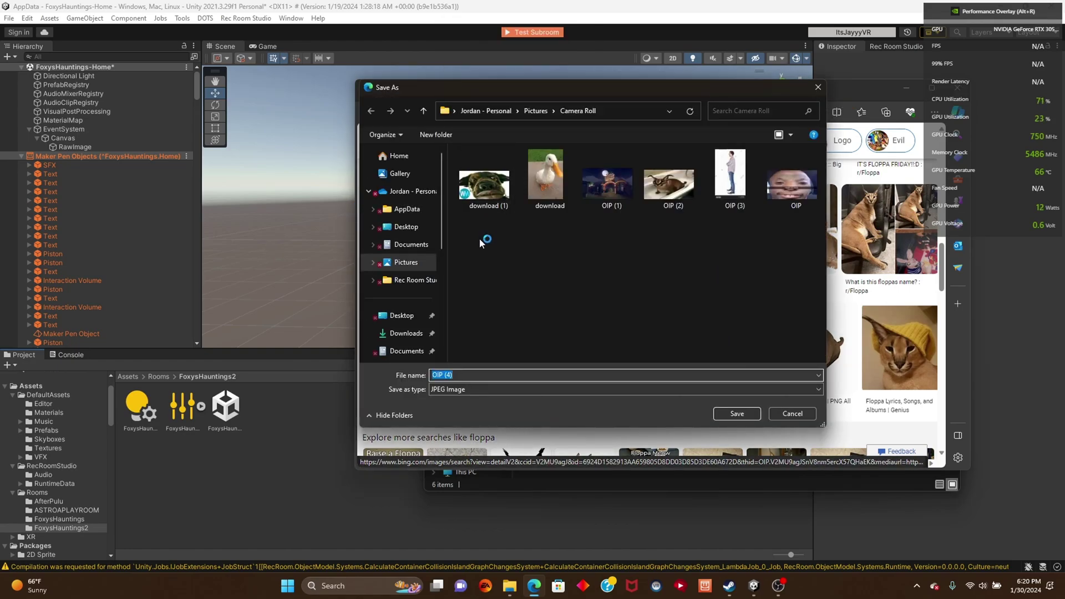
{"action": "left_click", "coordinate": [727, 417]}
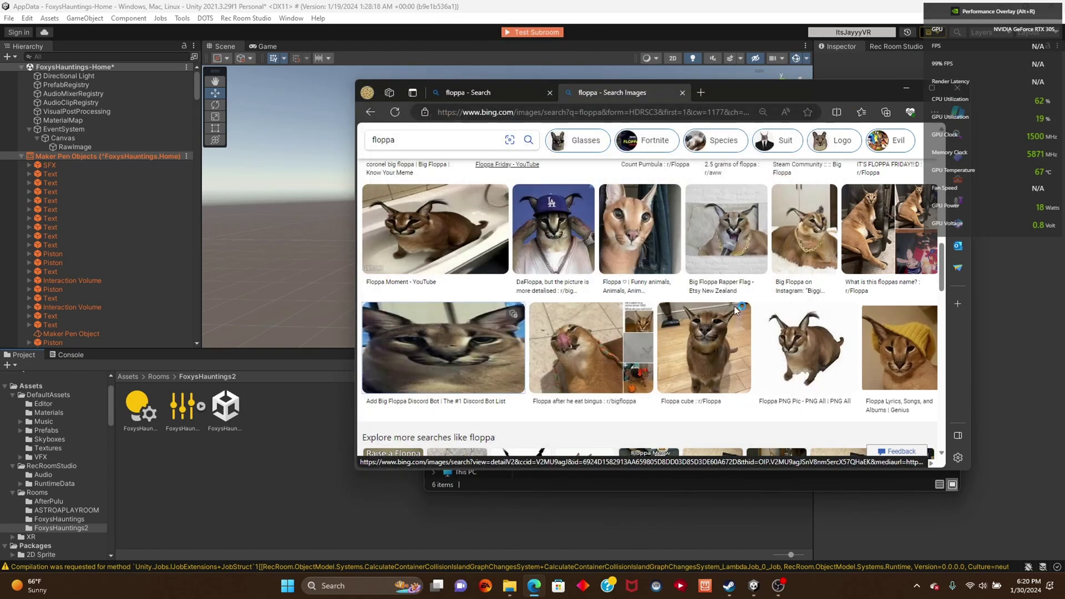
{"action": "left_click", "coordinate": [957, 88]}
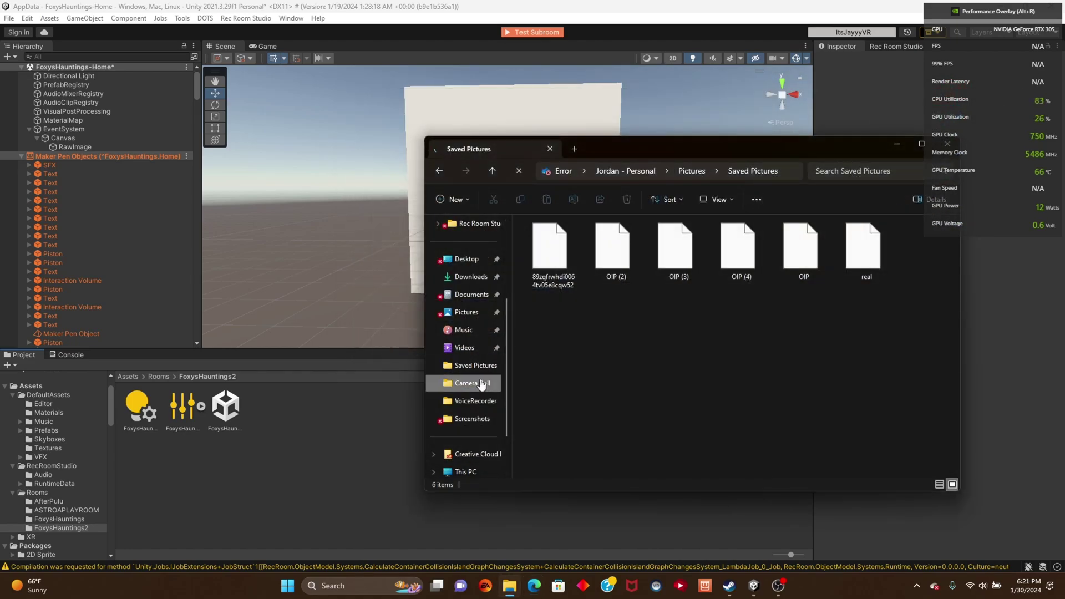
Step: Import OIP (4) from the Camera Roll folder into the Unity project's FoxysHauntings2 assets folder and close File Explorer
{"action": "left_click", "coordinate": [472, 382]}
{"action": "left_click", "coordinate": [475, 400]}
{"action": "left_click", "coordinate": [476, 385]}
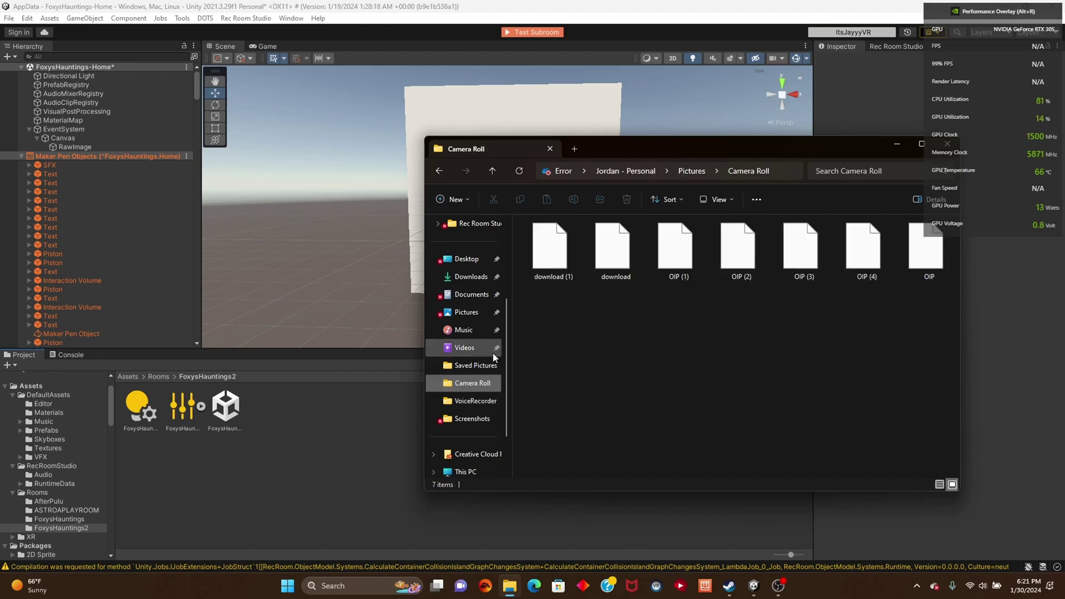
{"action": "double_click", "coordinate": [868, 265]}
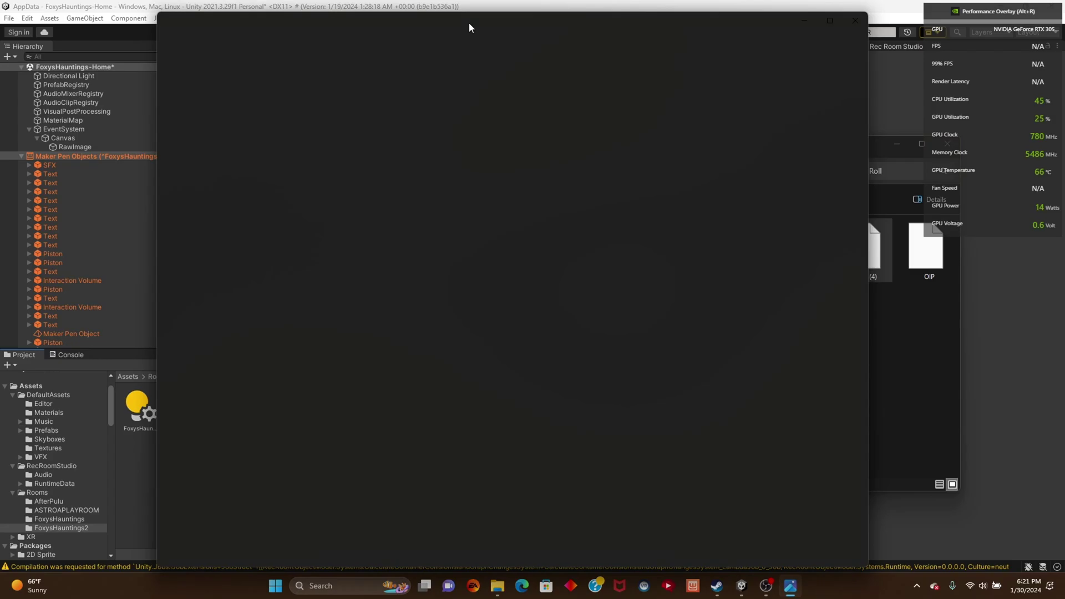
{"action": "left_click", "coordinate": [855, 16]}
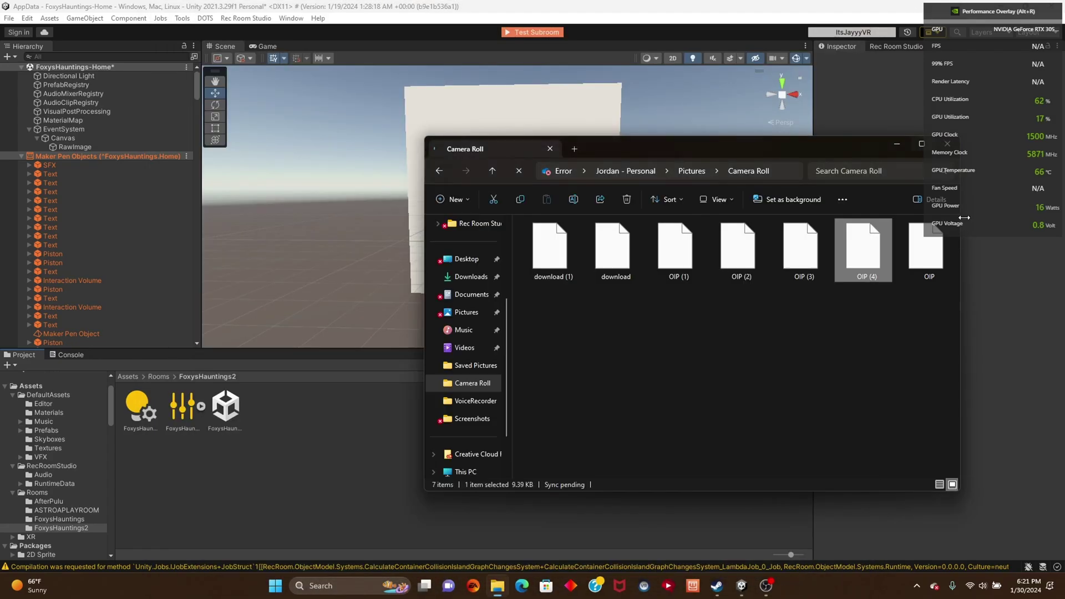
{"action": "left_click_drag", "start_coordinate": [861, 257], "coordinate": [252, 449]}
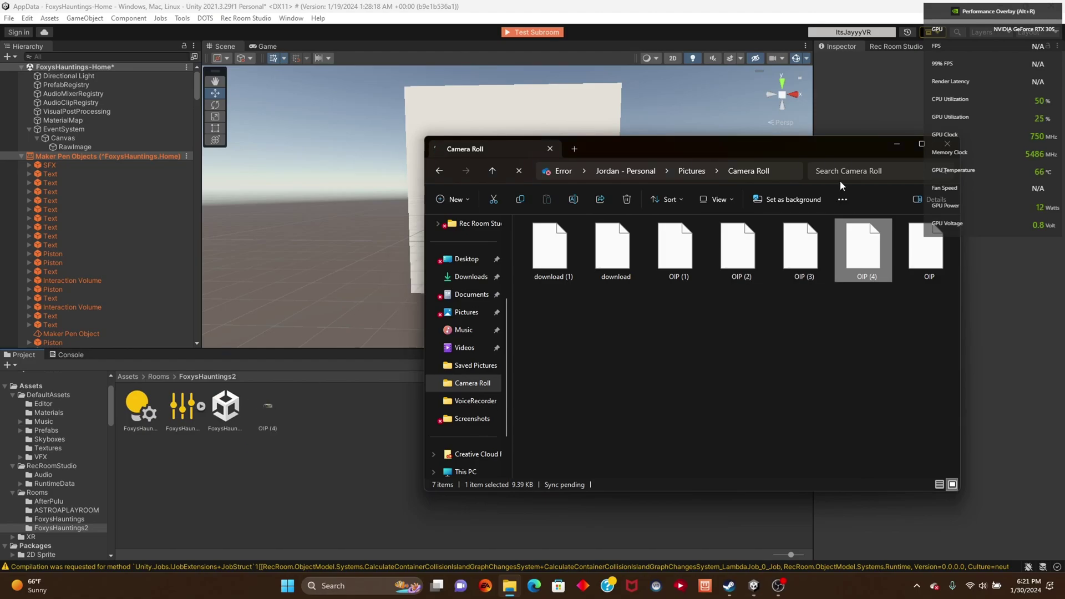
{"action": "left_click", "coordinate": [947, 145]}
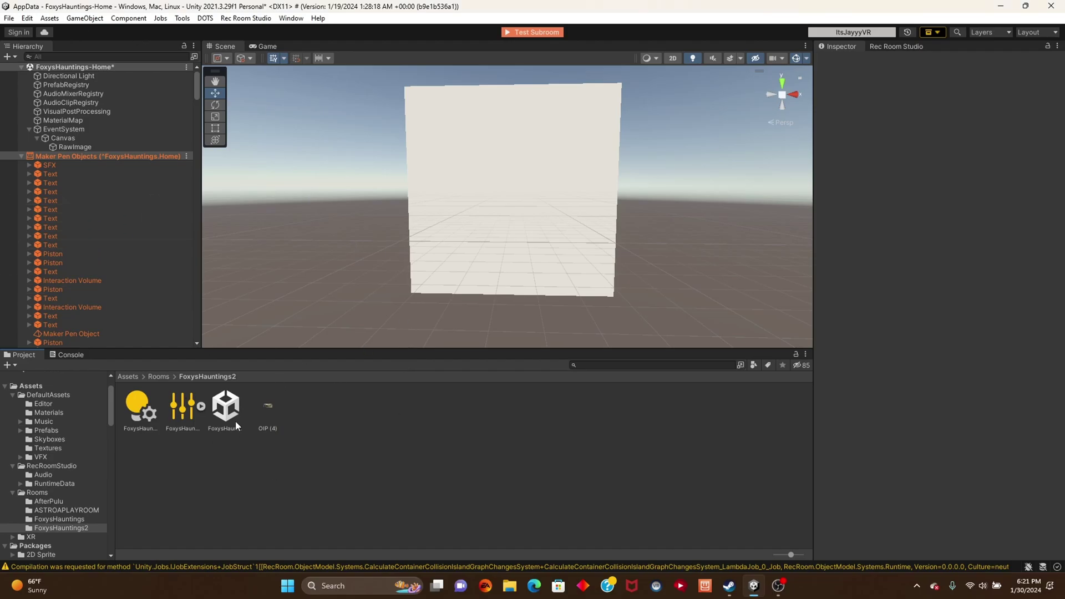
Step: Assign the OIP (4) picture as the RawImage's Texture
{"action": "left_click", "coordinate": [84, 132]}
{"action": "left_click", "coordinate": [85, 147]}
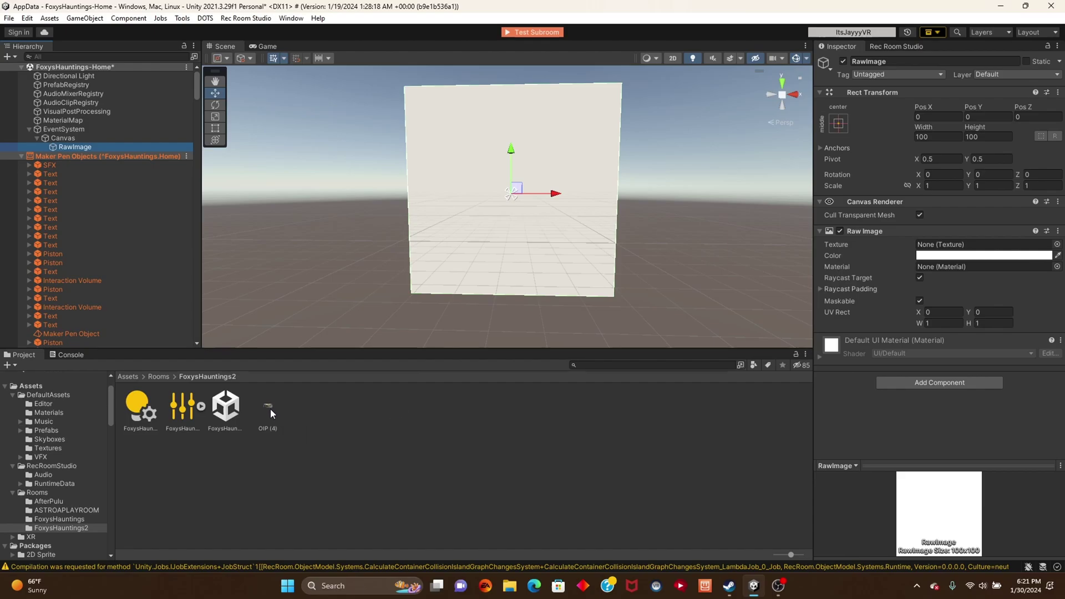
{"action": "left_click_drag", "start_coordinate": [270, 407], "coordinate": [466, 429]}
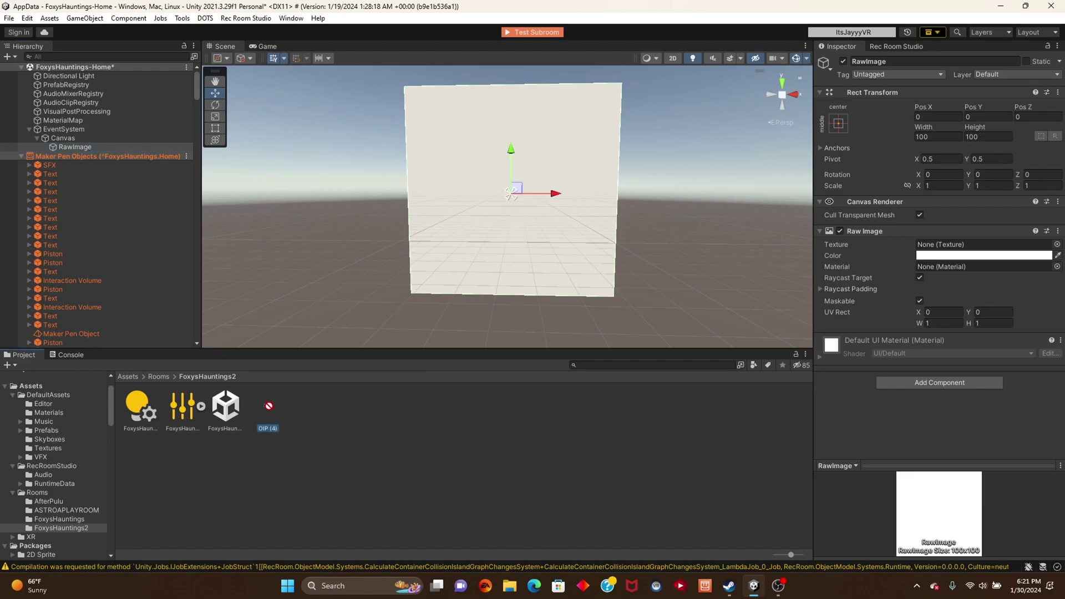
{"action": "left_click_drag", "start_coordinate": [266, 410], "coordinate": [677, 375]}
{"action": "left_click_drag", "start_coordinate": [921, 250], "coordinate": [950, 242]}
{"action": "scroll", "coordinate": [546, 214], "scroll_direction": "down", "scroll_amount": 2}
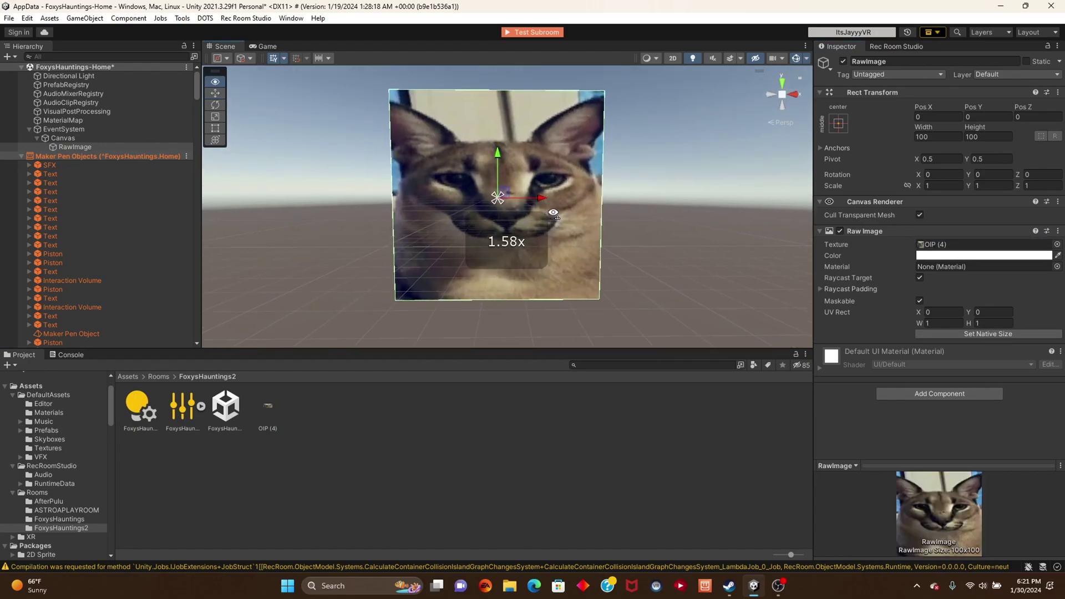
{"action": "scroll", "coordinate": [553, 213], "scroll_direction": "down", "scroll_amount": 3}
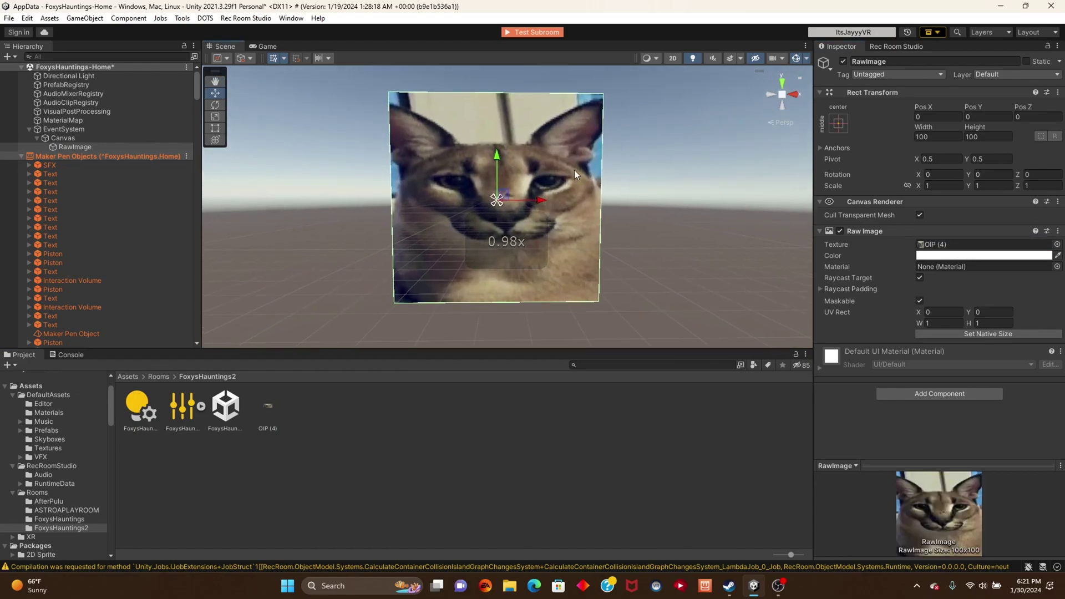
Step: Take the Canvas with its RawImage out of the EventSystem and place it at the root level of the scene hierarchy
{"action": "left_click", "coordinate": [88, 139]}
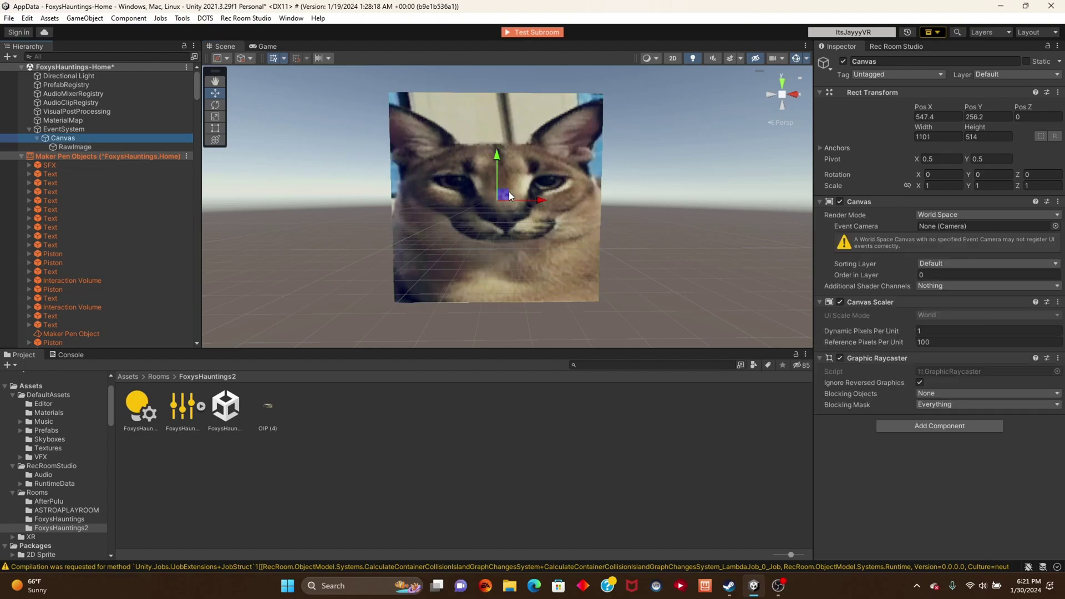
{"action": "left_click", "coordinate": [509, 191]}
{"action": "left_click", "coordinate": [113, 130]}
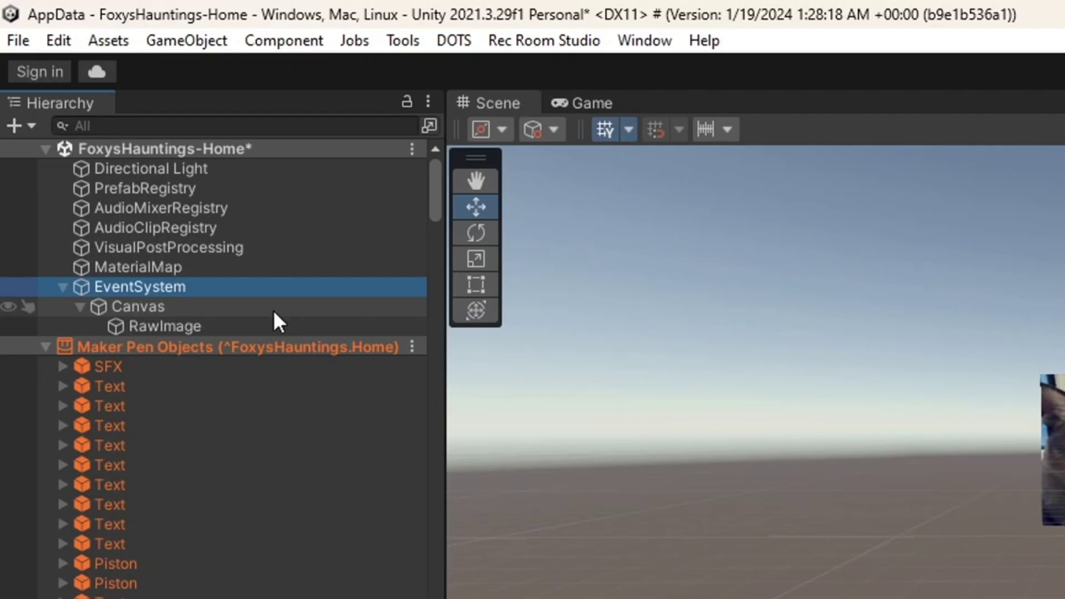
{"action": "left_click_drag", "start_coordinate": [56, 139], "coordinate": [87, 76]}
{"action": "left_click_drag", "start_coordinate": [192, 168], "coordinate": [182, 151]}
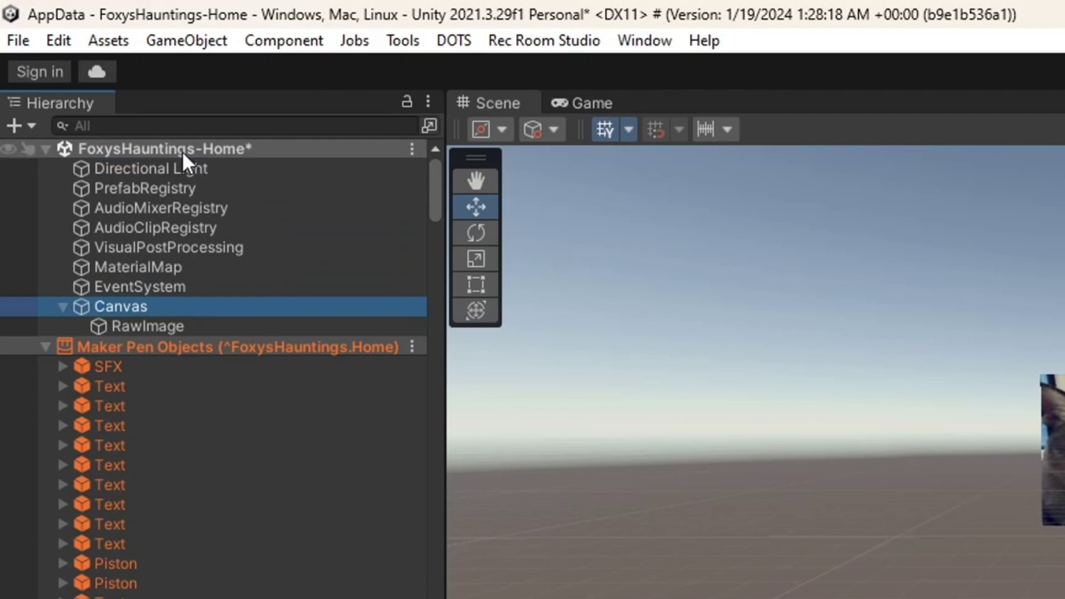
{"action": "left_click", "coordinate": [61, 307]}
{"action": "left_click", "coordinate": [61, 307]}
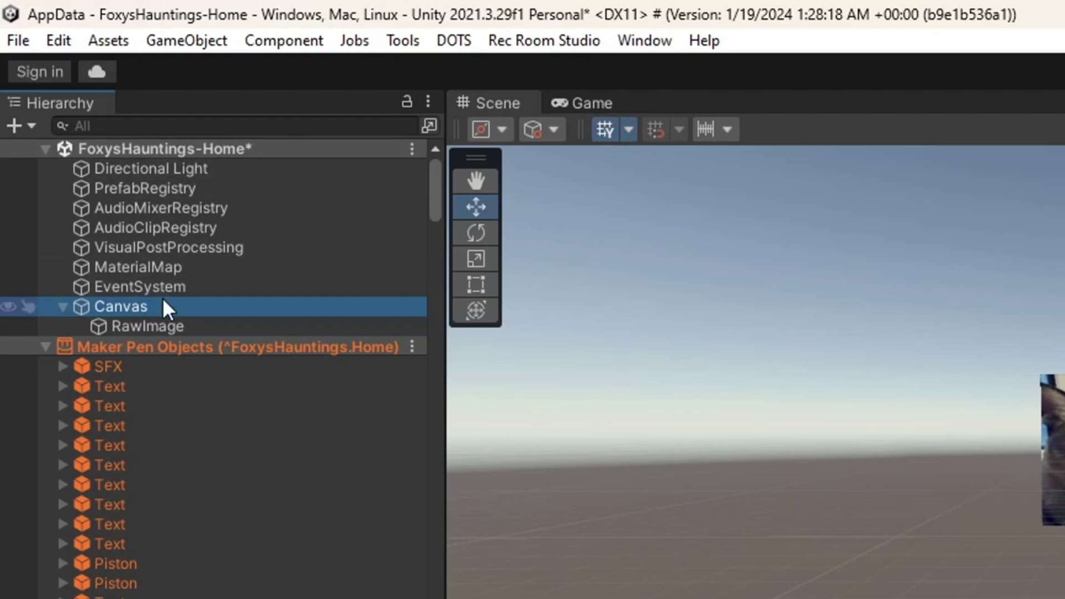
Step: Move the Canvas down to the room objects, to about X 53.77 and Y 6
{"action": "scroll", "coordinate": [756, 372], "scroll_direction": "down", "scroll_amount": 7}
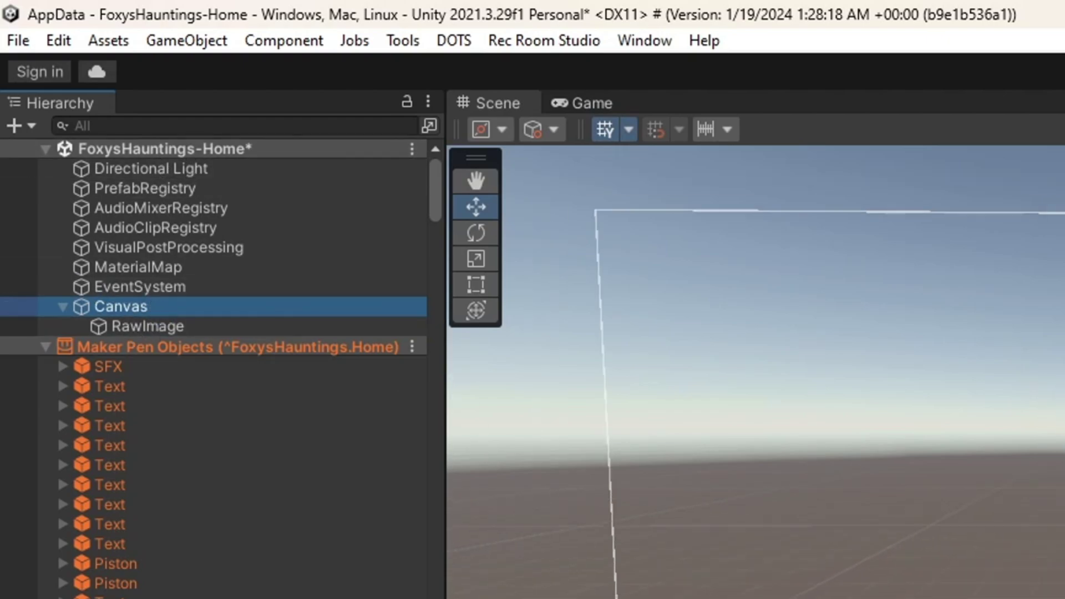
{"action": "scroll", "coordinate": [567, 240], "scroll_direction": "down", "scroll_amount": 1}
{"action": "right_click_drag", "start_coordinate": [619, 240], "coordinate": [598, 234]}
{"action": "scroll", "coordinate": [597, 235], "scroll_direction": "down", "scroll_amount": 1}
{"action": "scroll", "coordinate": [620, 230], "scroll_direction": "up", "scroll_amount": 4}
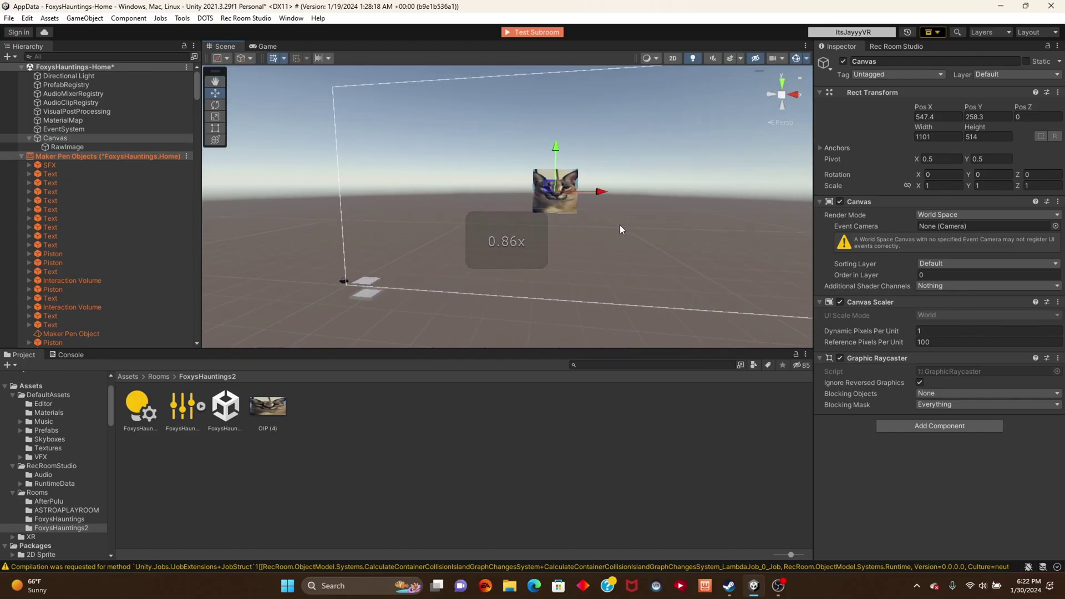
{"action": "scroll", "coordinate": [621, 225], "scroll_direction": "up", "scroll_amount": 2}
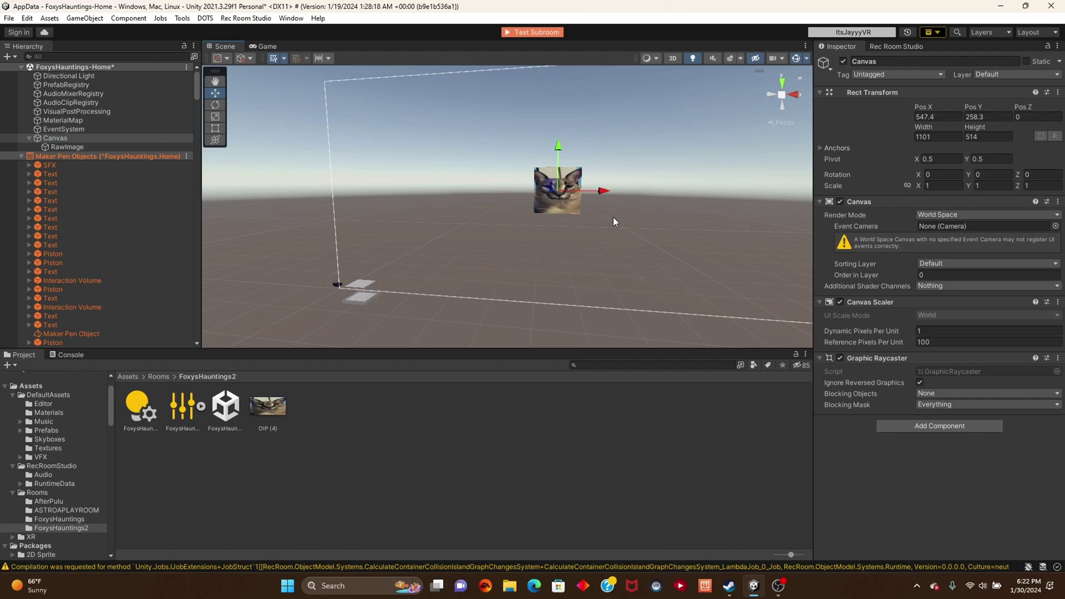
{"action": "left_click_drag", "start_coordinate": [560, 177], "coordinate": [350, 291]}
{"action": "right_click_drag", "start_coordinate": [454, 244], "coordinate": [613, 215]}
{"action": "scroll", "coordinate": [383, 269], "scroll_direction": "up", "scroll_amount": 6}
{"action": "key", "text": "w"}
{"action": "scroll", "coordinate": [376, 266], "scroll_direction": "down", "scroll_amount": 6}
{"action": "scroll", "coordinate": [358, 272], "scroll_direction": "up", "scroll_amount": 7}
{"action": "scroll", "coordinate": [333, 283], "scroll_direction": "up", "scroll_amount": 1}
Step: Slide the Canvas along its X axis away from the long grey blocks in the room
{"action": "left_click_drag", "start_coordinate": [613, 215], "coordinate": [218, 256]}
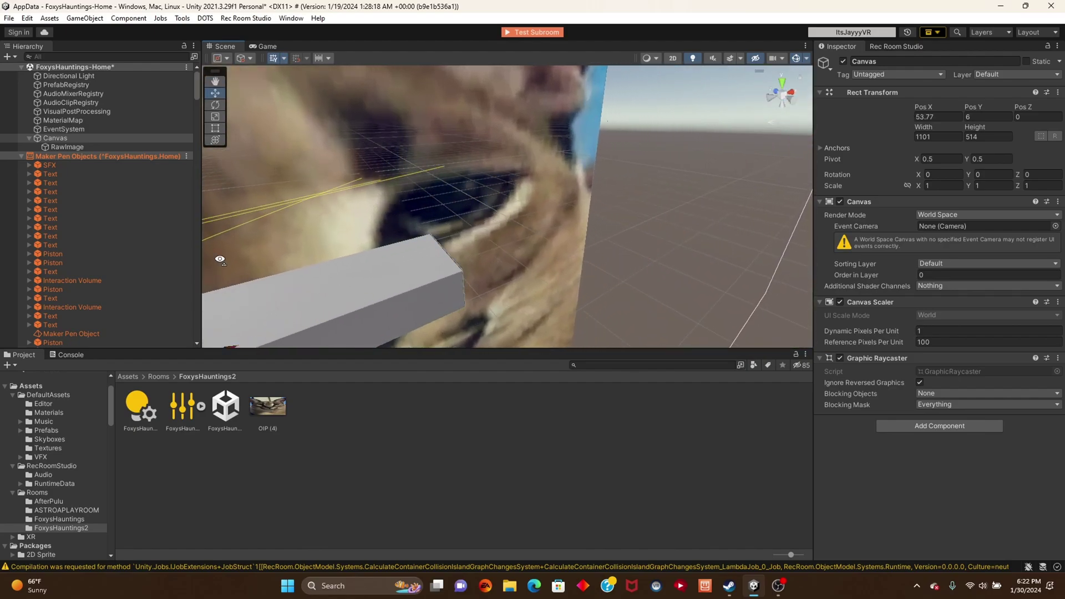
{"action": "right_click_drag", "start_coordinate": [219, 257], "coordinate": [616, 246]}
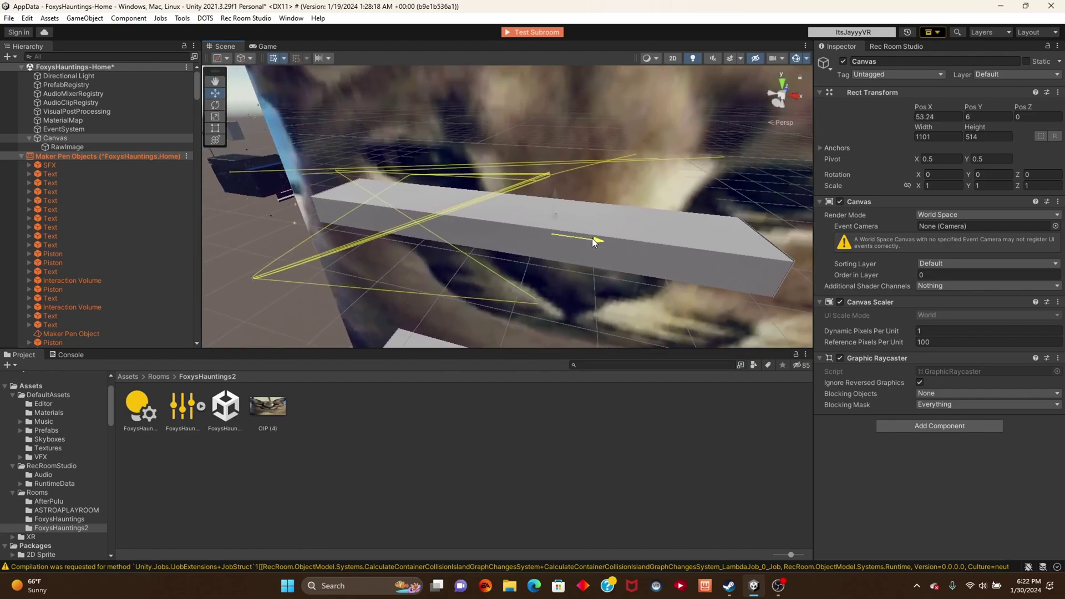
{"action": "left_click_drag", "start_coordinate": [591, 238], "coordinate": [221, 216]}
{"action": "key", "text": "a"}
{"action": "right_click_drag", "start_coordinate": [455, 201], "coordinate": [428, 163]}
{"action": "scroll", "coordinate": [360, 159], "scroll_direction": "up", "scroll_amount": 2}
Step: Resize the RawImage with the Rect Tool to about 97 wide by 65 high
{"action": "left_click", "coordinate": [97, 147]}
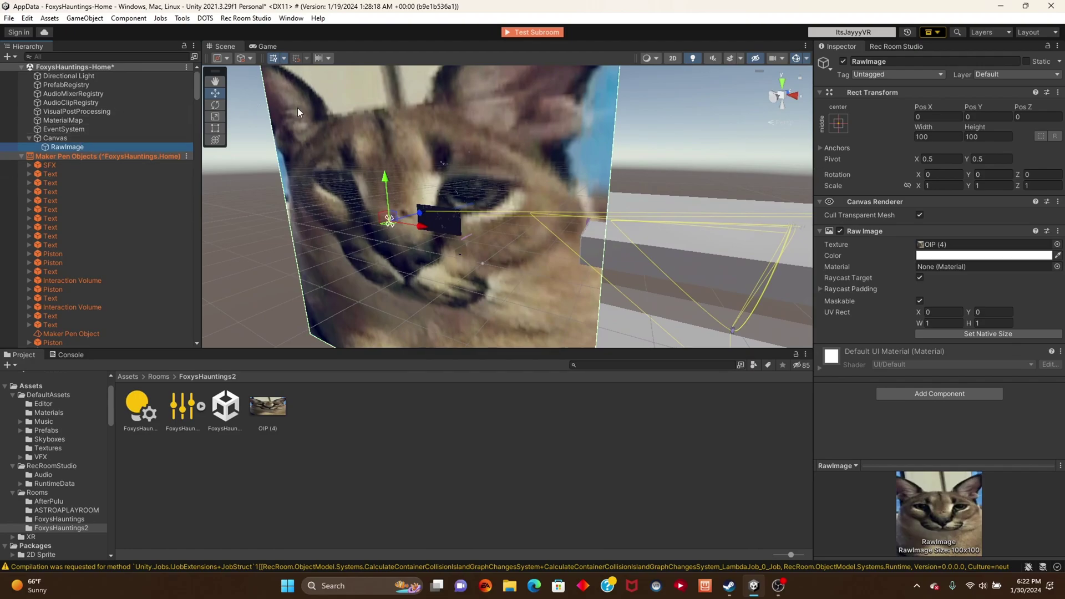
{"action": "left_click", "coordinate": [221, 126]}
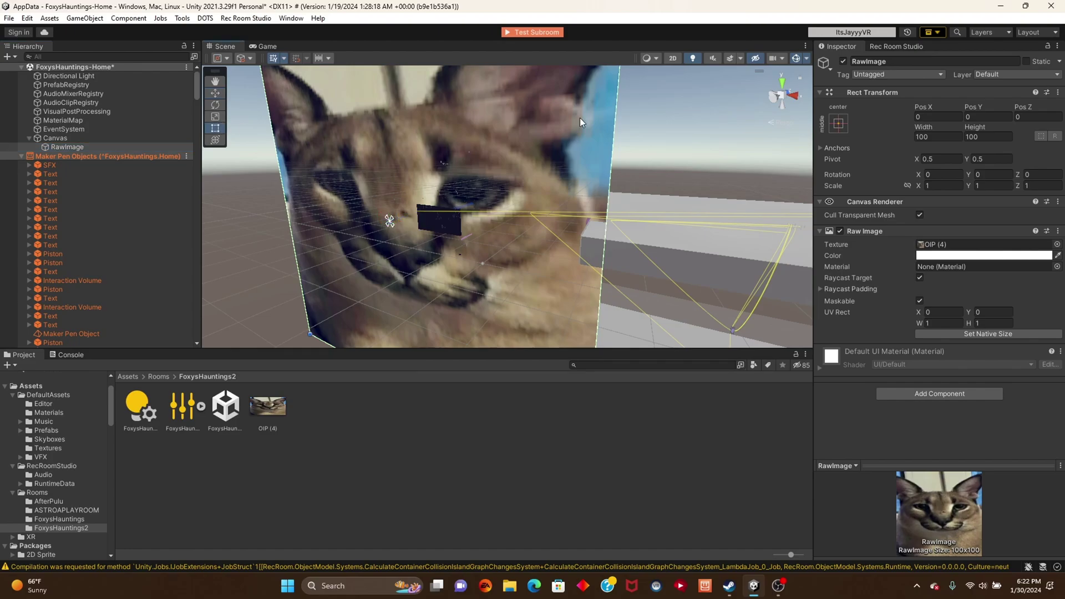
{"action": "scroll", "coordinate": [592, 114], "scroll_direction": "down", "scroll_amount": 3}
{"action": "right_click_drag", "start_coordinate": [580, 117], "coordinate": [608, 110]}
{"action": "scroll", "coordinate": [602, 114], "scroll_direction": "up", "scroll_amount": 1}
{"action": "left_click_drag", "start_coordinate": [593, 109], "coordinate": [580, 235]}
{"action": "right_click_drag", "start_coordinate": [562, 305], "coordinate": [623, 167]}
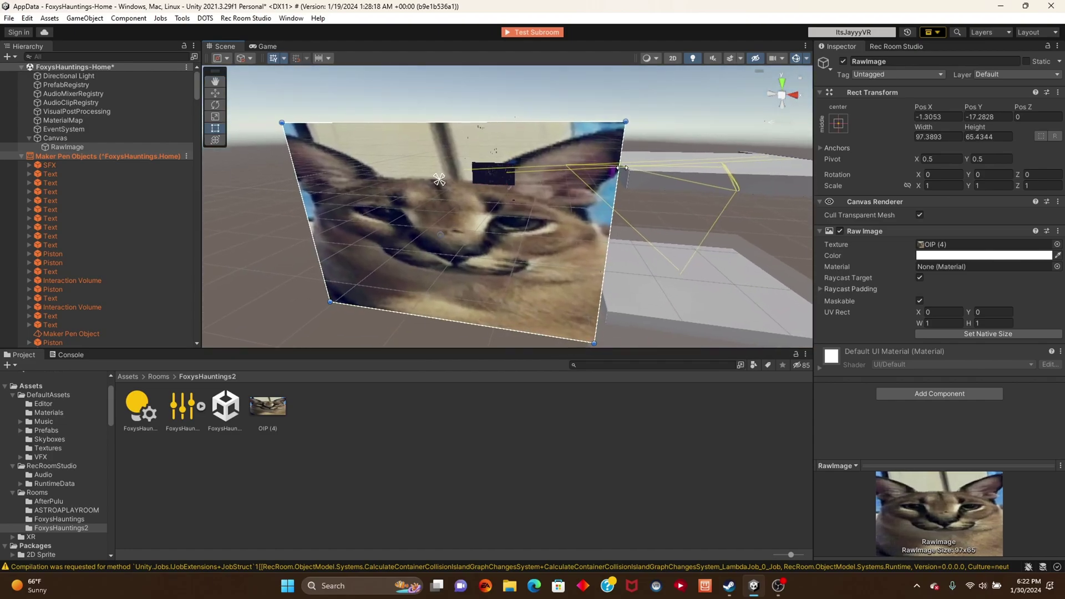
Step: Shrink the RawImage with the Rect Tool to about 20 wide by 5.5 high
{"action": "left_click_drag", "start_coordinate": [627, 121], "coordinate": [372, 296]}
{"action": "right_click_drag", "start_coordinate": [466, 274], "coordinate": [437, 290]}
{"action": "left_click_drag", "start_coordinate": [436, 289], "coordinate": [466, 301], "text": "alt"}
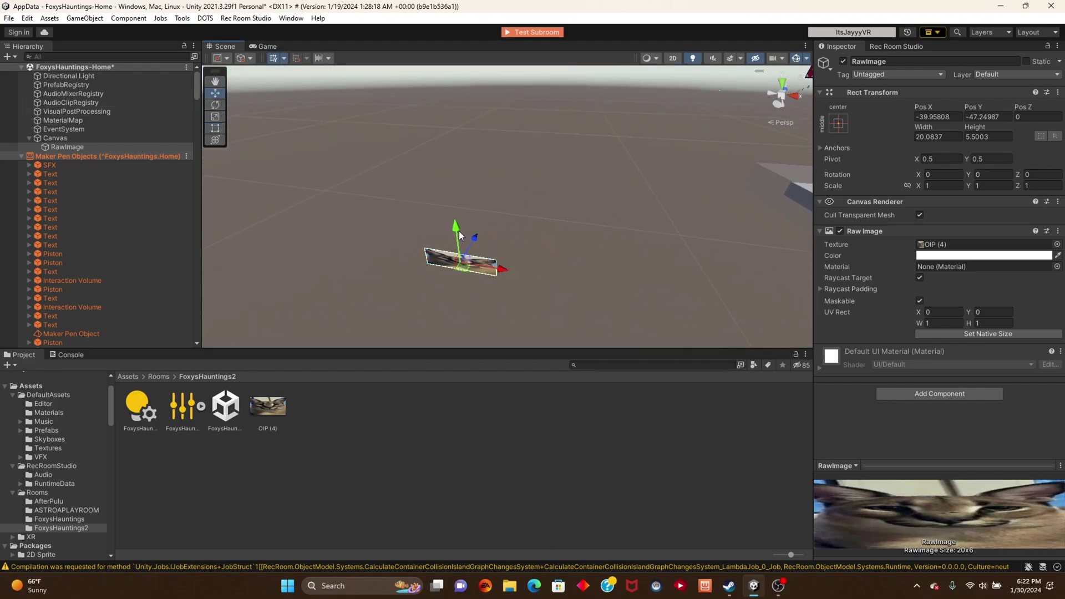
Step: Move the RawImage over to just above the dark room building, at about X 12.4, Y 8.5
{"action": "left_click_drag", "start_coordinate": [460, 231], "coordinate": [503, 76]}
{"action": "right_click_drag", "start_coordinate": [507, 171], "coordinate": [518, 104]}
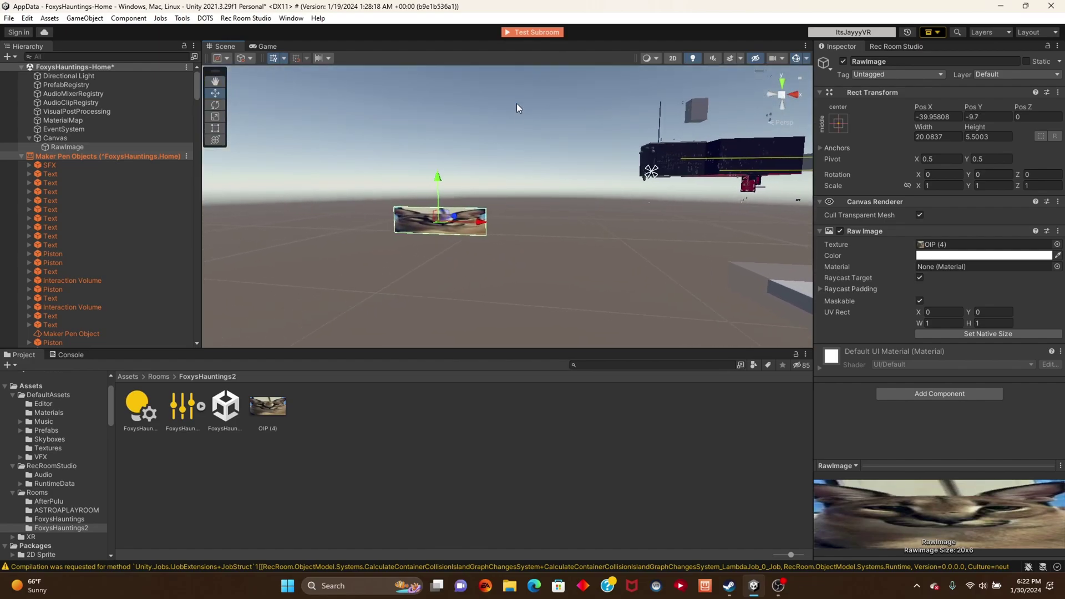
{"action": "left_click_drag", "start_coordinate": [446, 181], "coordinate": [445, 84]}
{"action": "left_click_drag", "start_coordinate": [469, 128], "coordinate": [772, 151]}
{"action": "right_click_drag", "start_coordinate": [577, 157], "coordinate": [631, 144]}
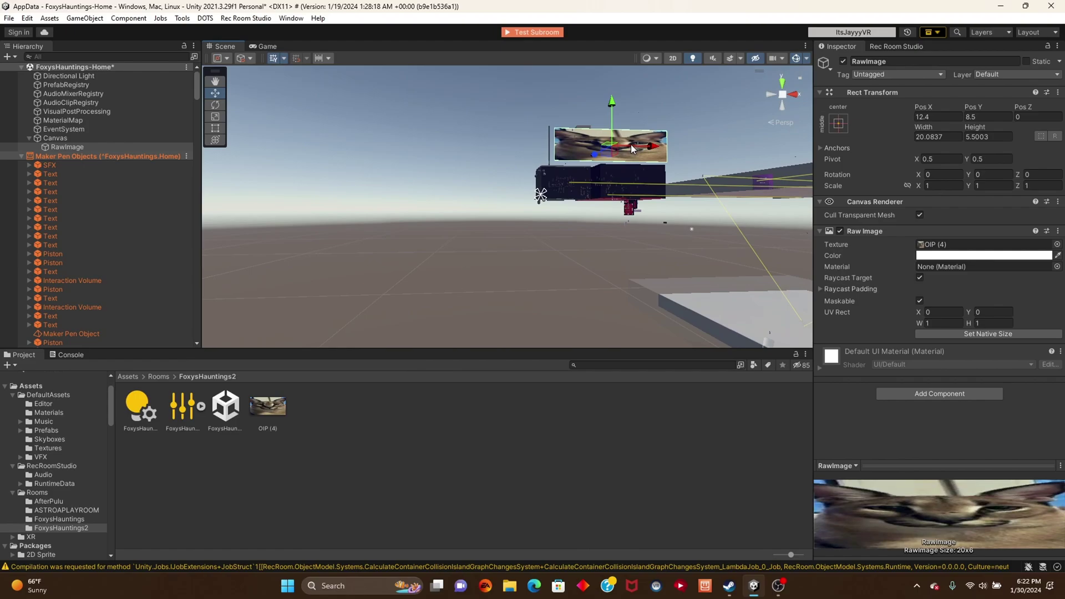
{"action": "left_click_drag", "start_coordinate": [630, 144], "coordinate": [667, 93], "text": "alt"}
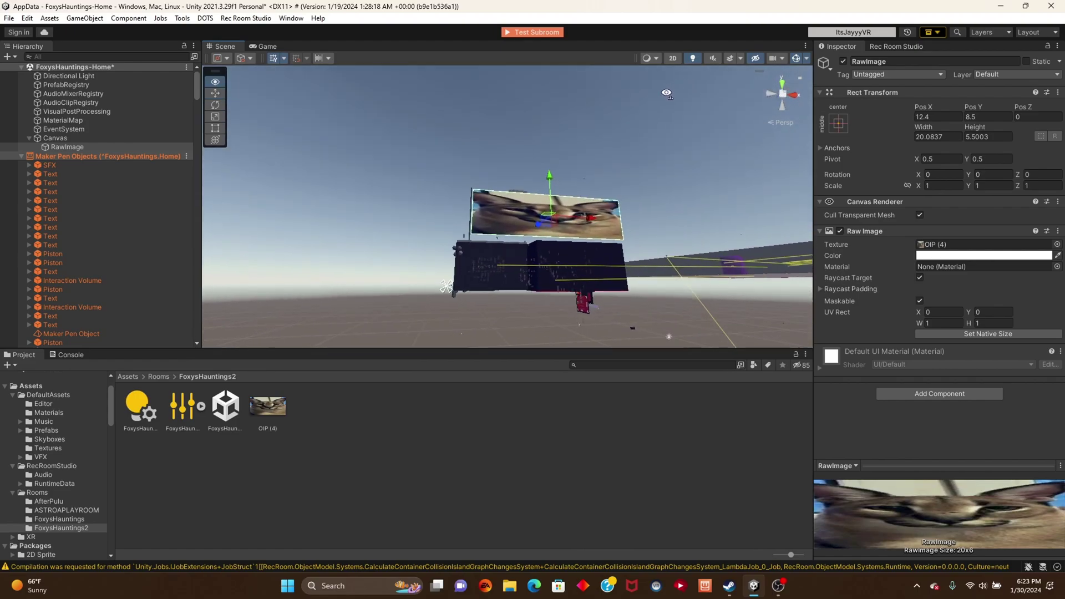
Step: Lower and push the RawImage into the red-floored room to about Y 2.33, Z 10.96, against the dark wall
{"action": "key", "text": "w"}
{"action": "right_click_drag", "start_coordinate": [666, 92], "coordinate": [581, 118]}
{"action": "left_click_drag", "start_coordinate": [556, 129], "coordinate": [556, 228]}
{"action": "key", "text": "w"}
{"action": "right_click_drag", "start_coordinate": [556, 228], "coordinate": [355, 245]}
{"action": "left_click_drag", "start_coordinate": [364, 235], "coordinate": [660, 233]}
{"action": "key", "text": "a"}
{"action": "right_click_drag", "start_coordinate": [658, 228], "coordinate": [784, 215]}
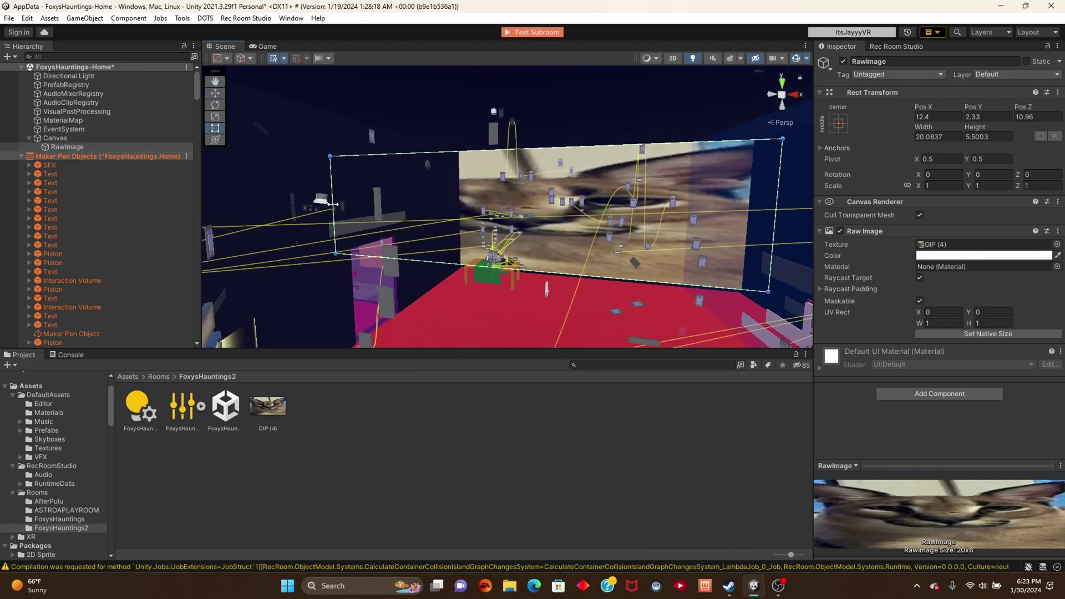
Step: Resize the RawImage to fit the room wall, to about 7.07 wide by 1.81 high
{"action": "left_click_drag", "start_coordinate": [333, 204], "coordinate": [487, 224]}
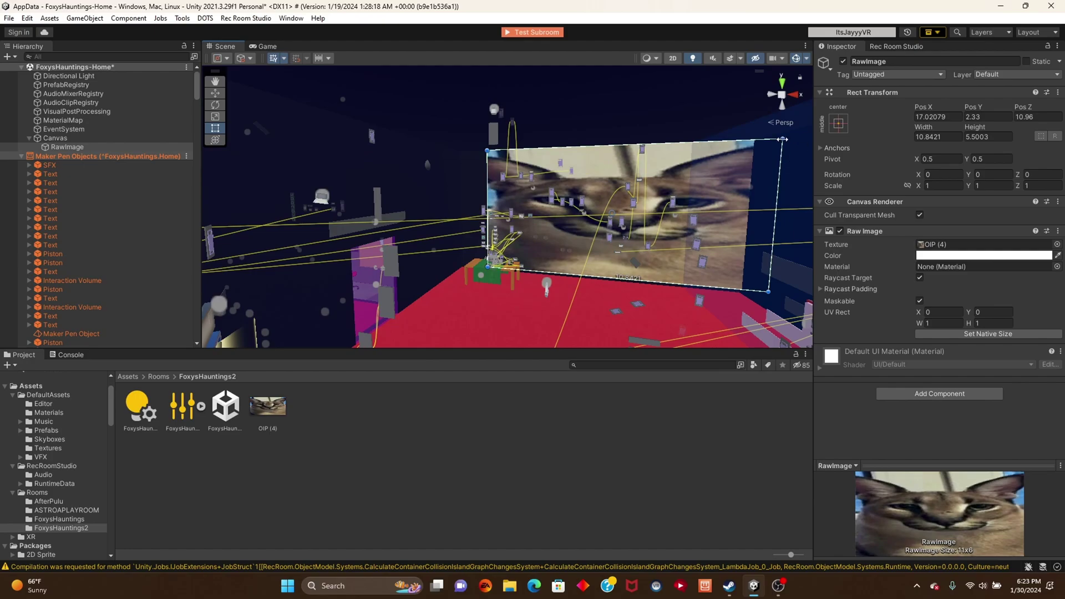
{"action": "left_click_drag", "start_coordinate": [740, 160], "coordinate": [556, 156], "text": "alt"}
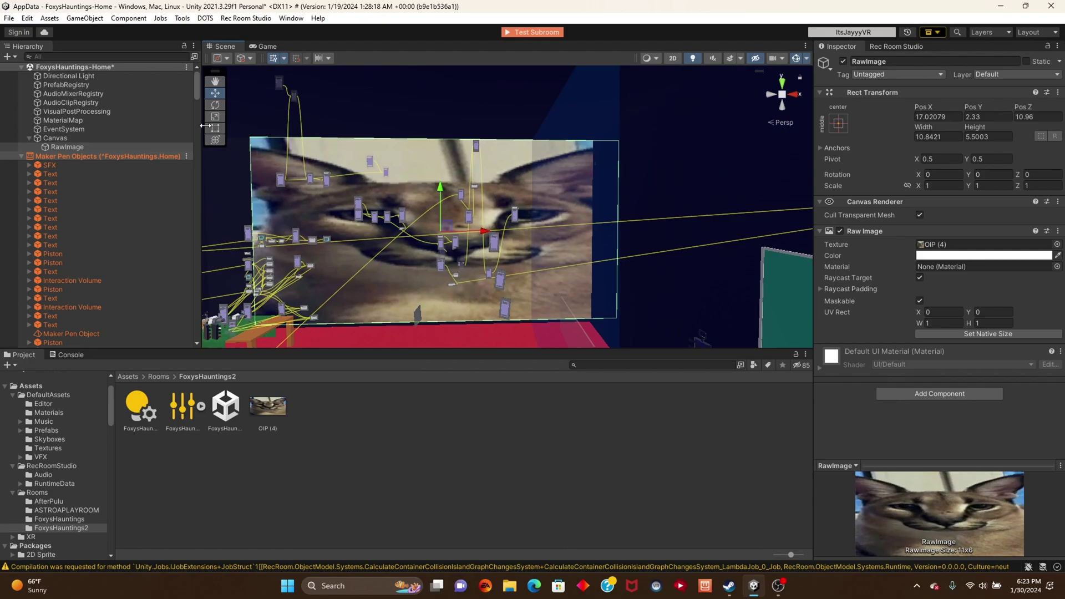
{"action": "left_click_drag", "start_coordinate": [622, 139], "coordinate": [499, 260]}
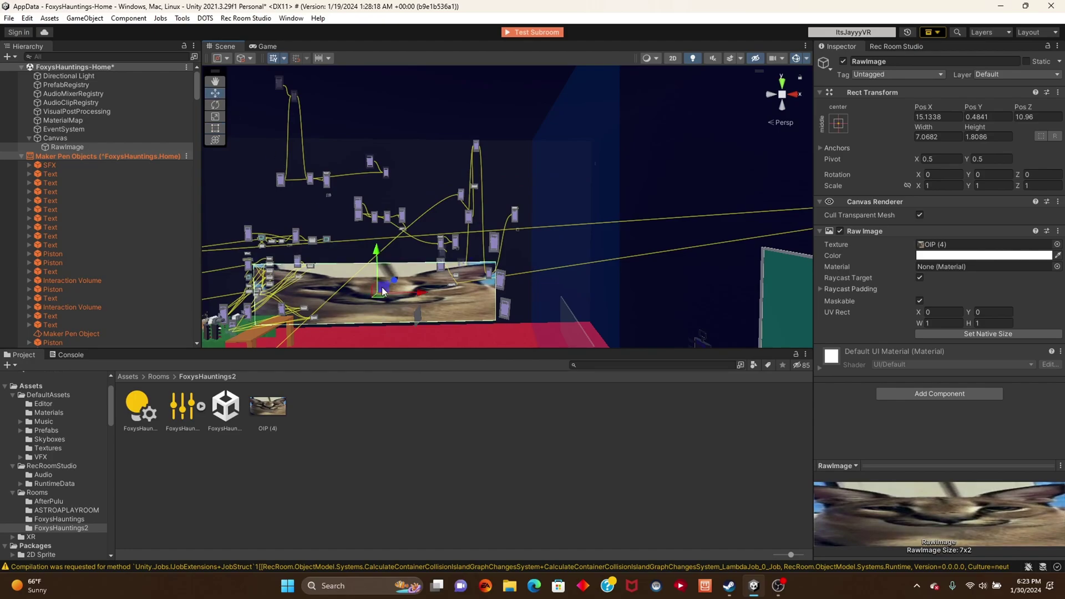
Step: Move the RawImage on the wall to about X 15.62, Y 2.61, Z 11.09 and tilt it to about -10 degrees around Z
{"action": "left_click_drag", "start_coordinate": [382, 287], "coordinate": [458, 221]}
{"action": "left_click", "coordinate": [215, 105]}
{"action": "right_click_drag", "start_coordinate": [616, 227], "coordinate": [381, 255]}
{"action": "key", "text": "d"}
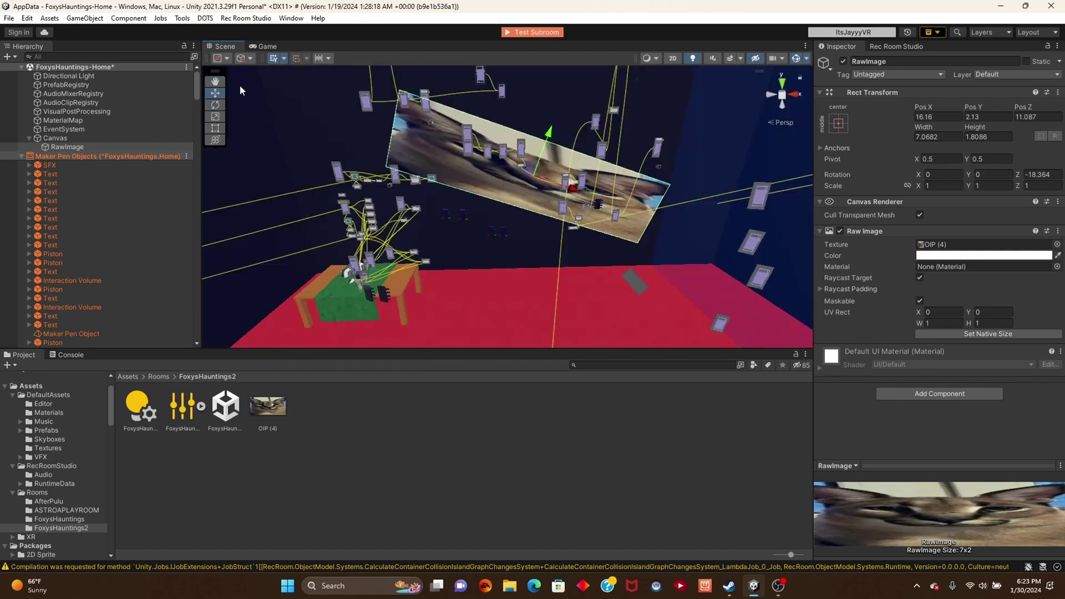
{"action": "right_click_drag", "start_coordinate": [694, 197], "coordinate": [679, 182]}
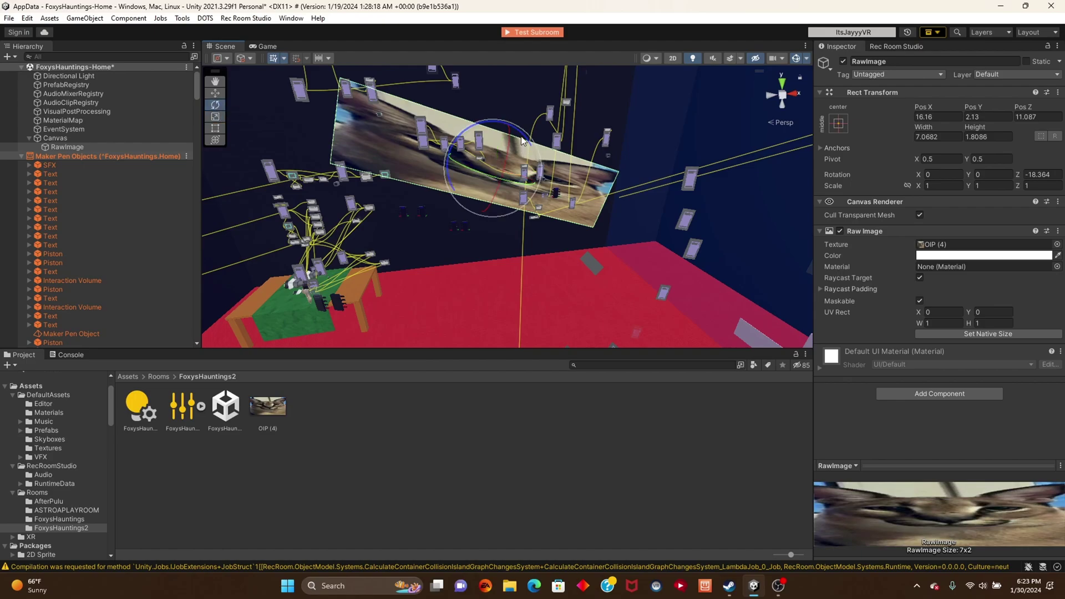
{"action": "left_click_drag", "start_coordinate": [521, 139], "coordinate": [513, 129]}
{"action": "left_click", "coordinate": [216, 93]}
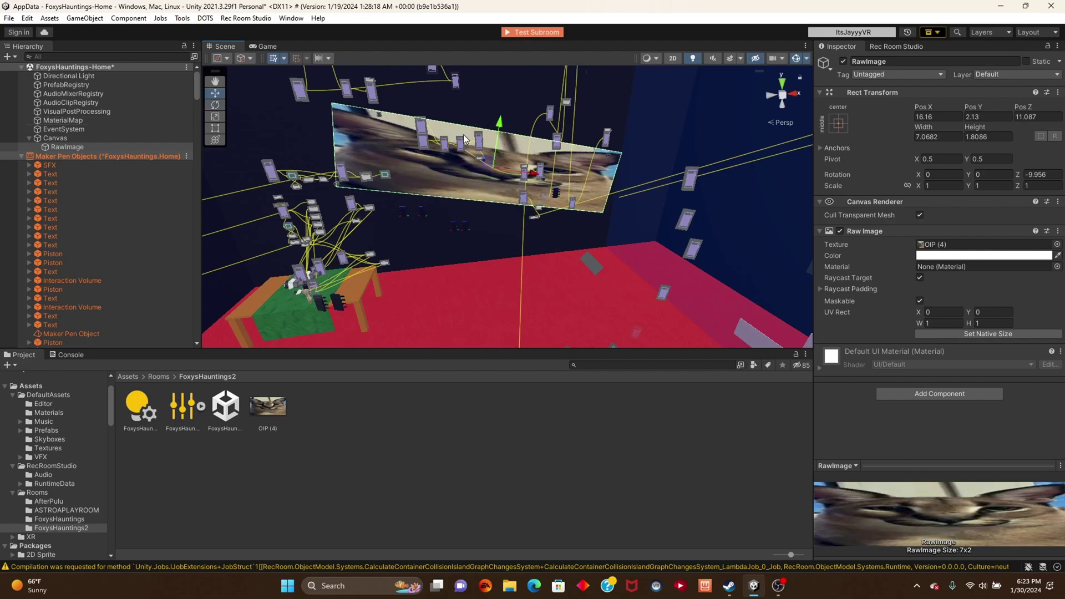
{"action": "left_click_drag", "start_coordinate": [482, 167], "coordinate": [461, 146]}
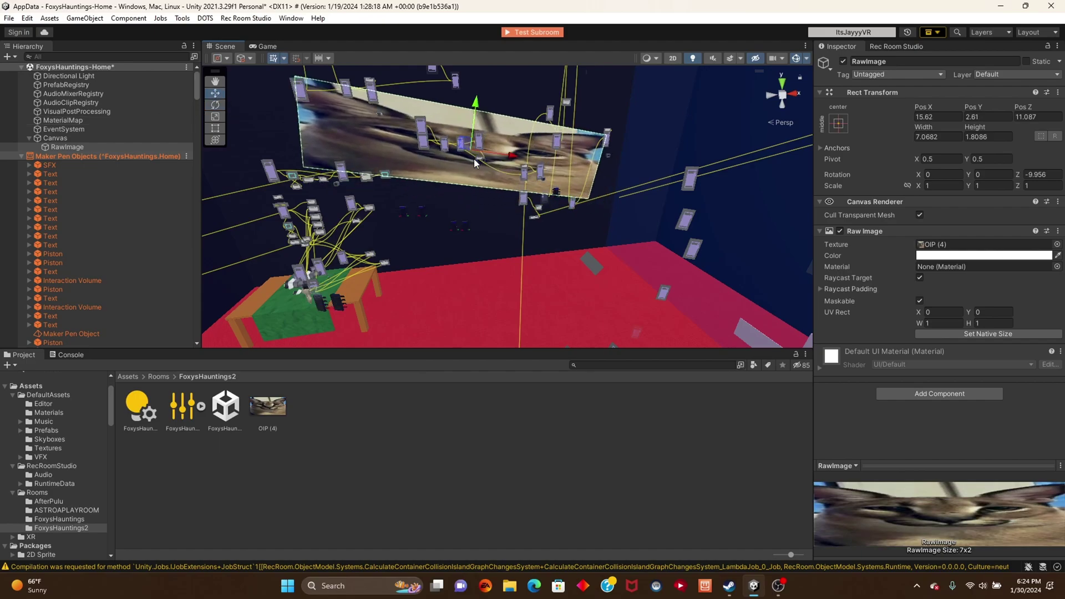
Step: Inspect the tilted picture's placement on the wall among the surrounding room objects
{"action": "right_click_drag", "start_coordinate": [502, 204], "coordinate": [468, 207]}
{"action": "left_click_drag", "start_coordinate": [468, 207], "coordinate": [425, 197], "text": "alt"}
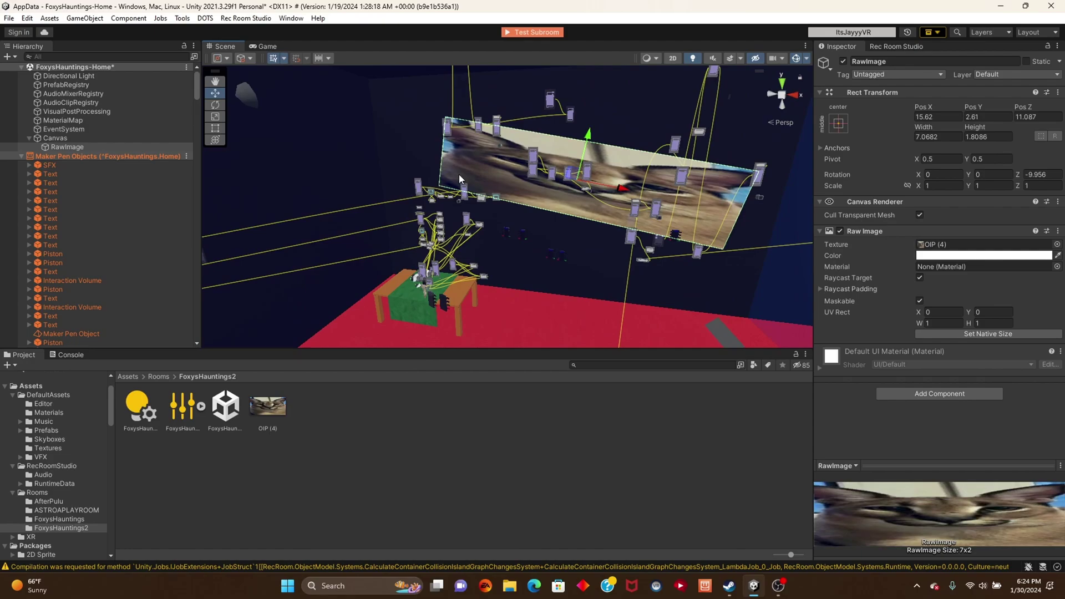
{"action": "left_click_drag", "start_coordinate": [558, 169], "coordinate": [614, 169], "text": "alt"}
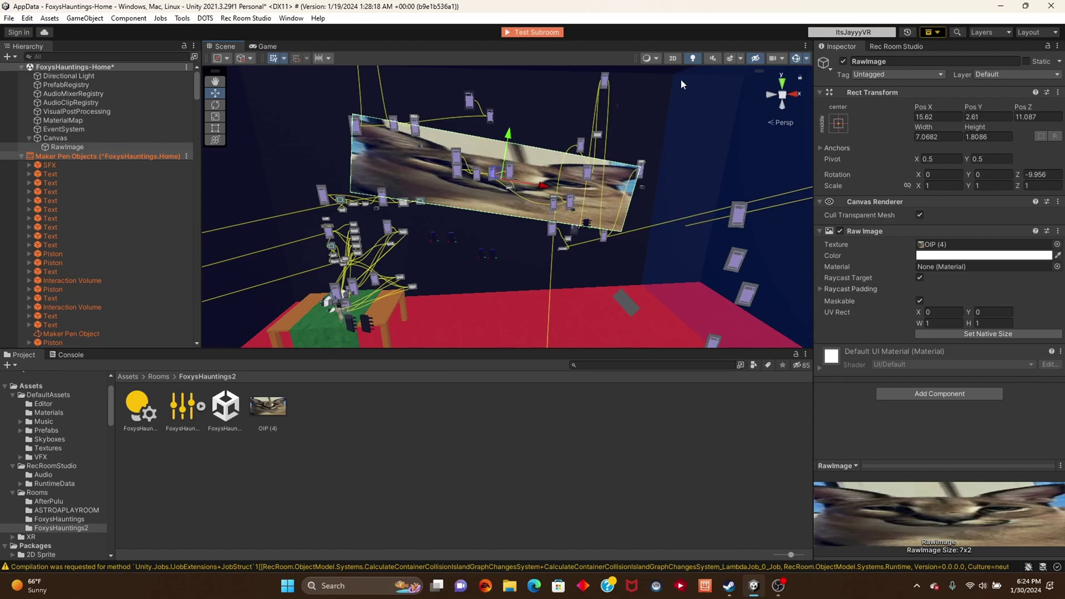
{"action": "left_click", "coordinate": [644, 143]}
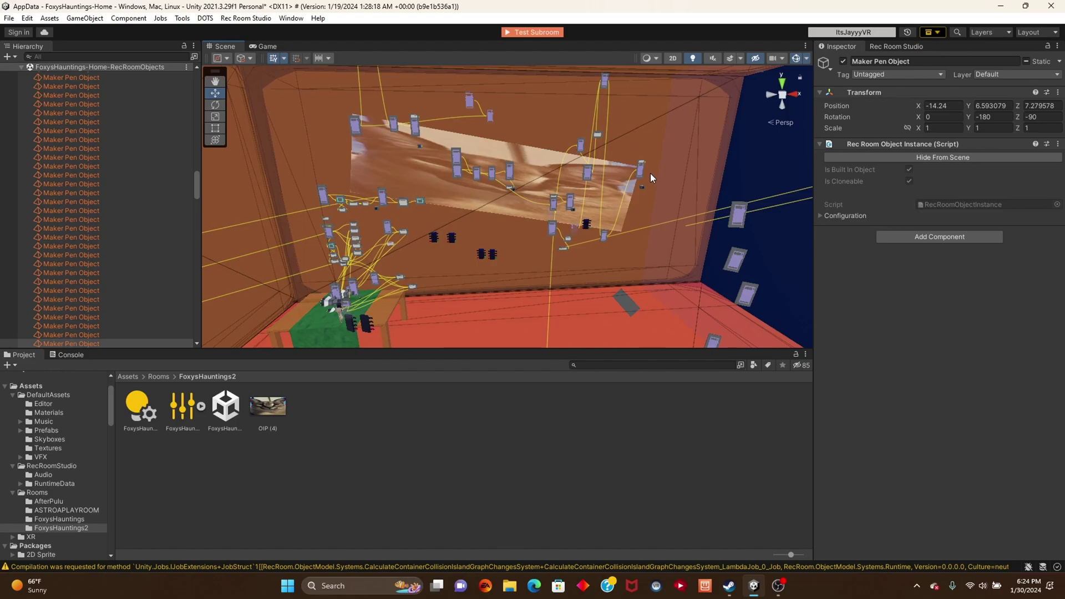
{"action": "right_click_drag", "start_coordinate": [651, 178], "coordinate": [536, 141]}
{"action": "key", "text": "w"}
{"action": "left_click", "coordinate": [521, 188]}
{"action": "right_click_drag", "start_coordinate": [521, 188], "coordinate": [579, 255]}
{"action": "key", "text": "a"}
{"action": "key", "text": "s"}
{"action": "key", "text": "w"}
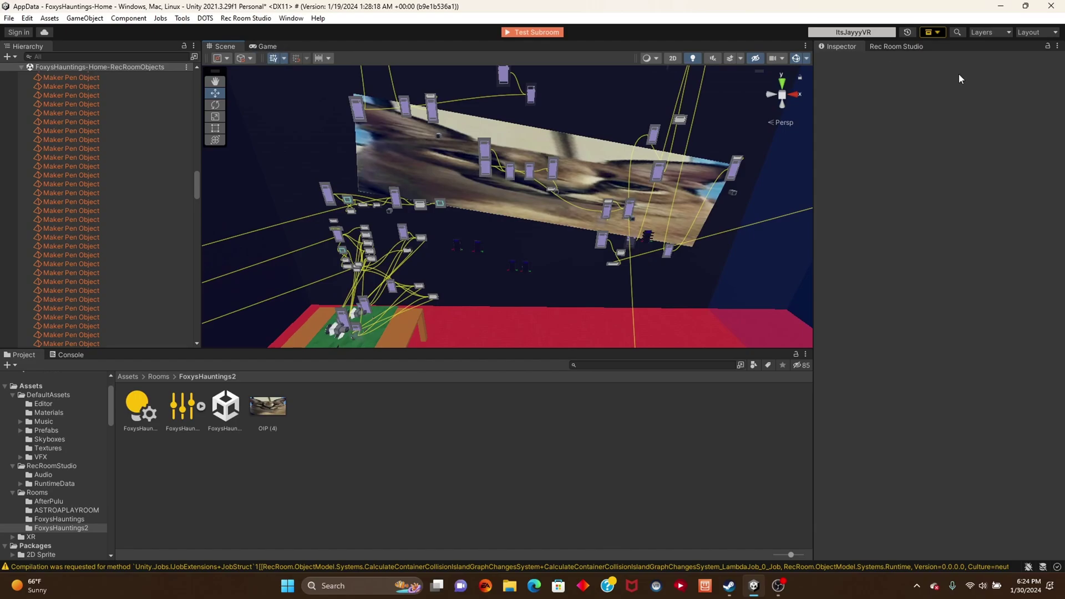
Step: Start uploading the FoxysHauntings room to Rec.net and read the reported room errors
{"action": "left_click", "coordinate": [897, 48]}
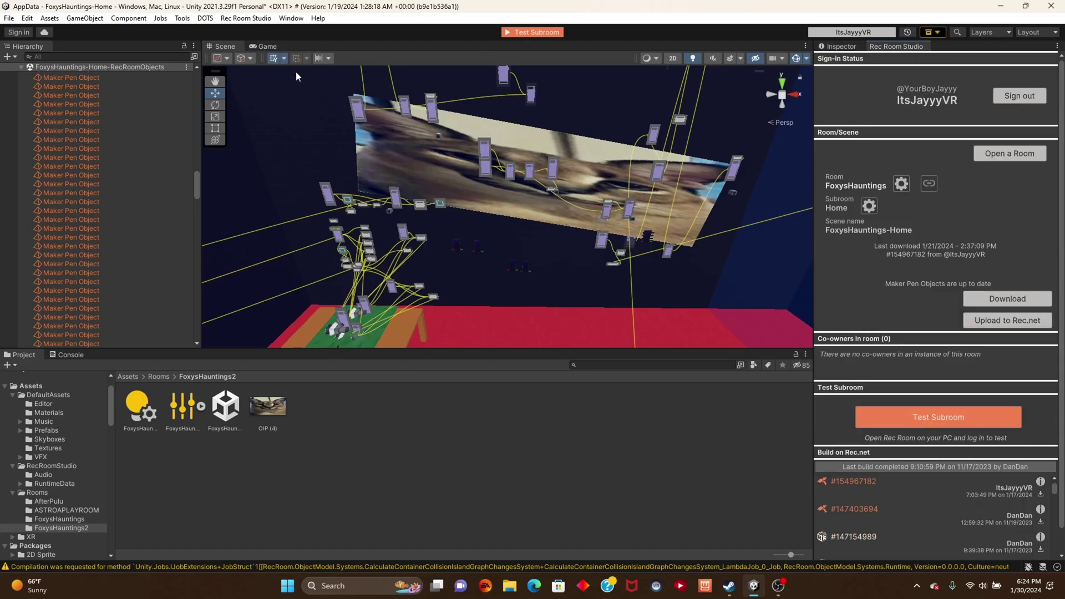
{"action": "left_click", "coordinate": [247, 18]}
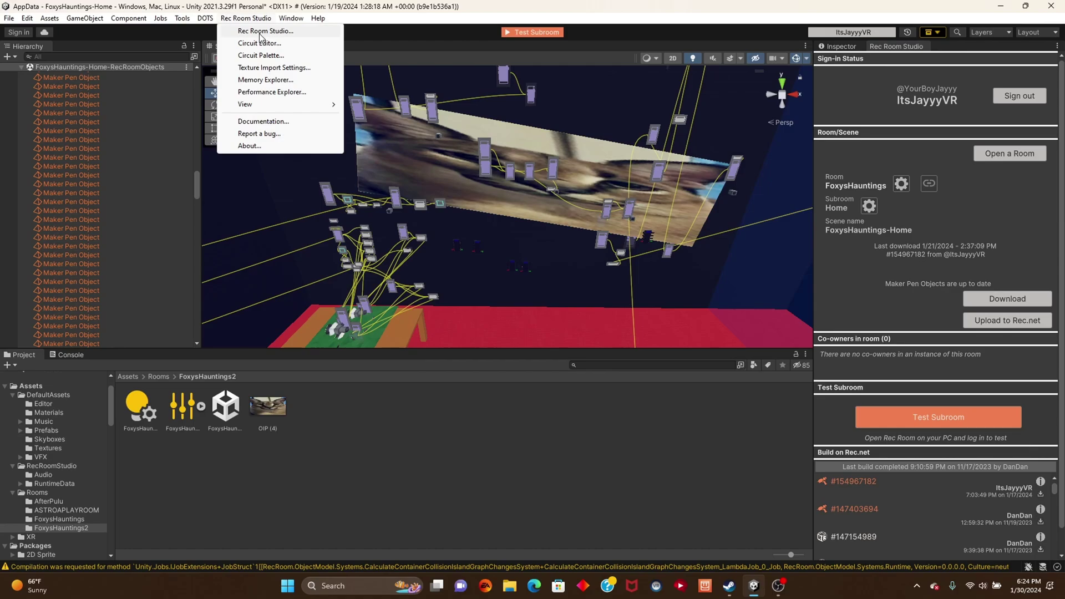
{"action": "left_click", "coordinate": [671, 32]}
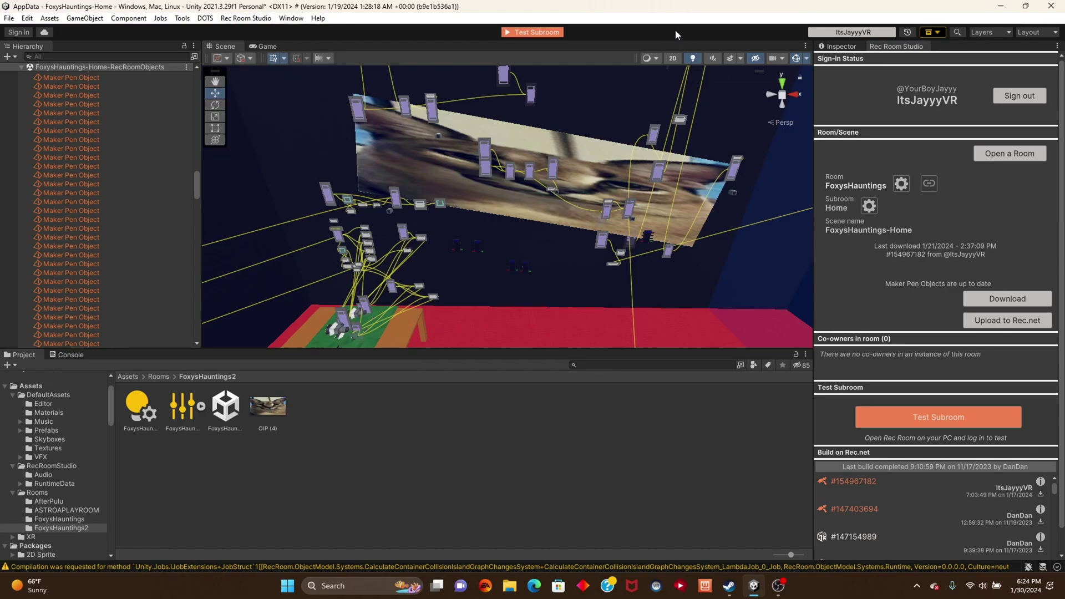
{"action": "left_click", "coordinate": [1007, 322]}
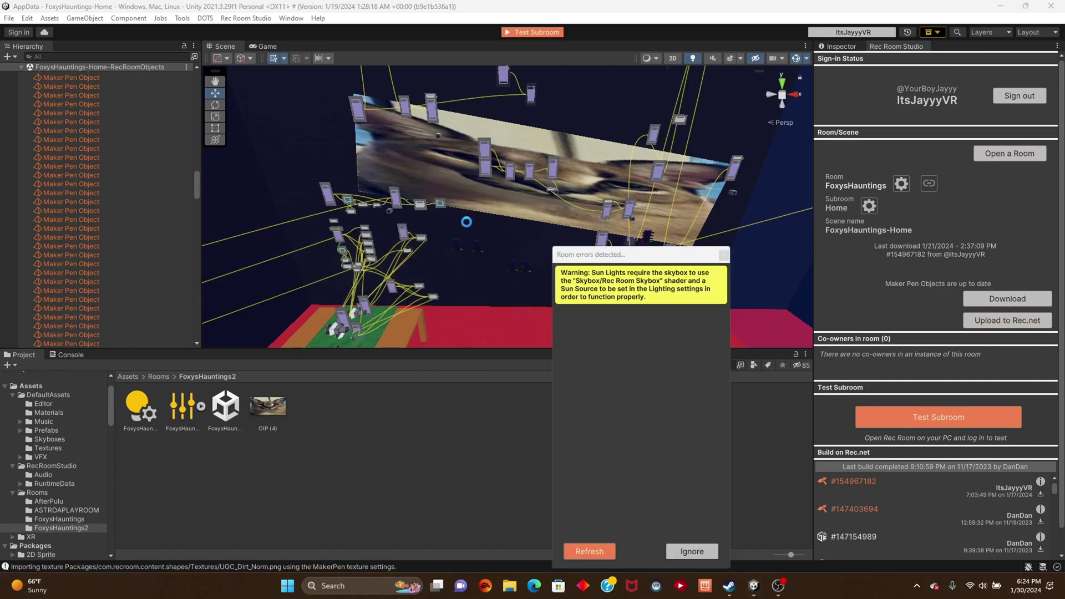
{"action": "left_click_drag", "start_coordinate": [598, 254], "coordinate": [551, 189]}
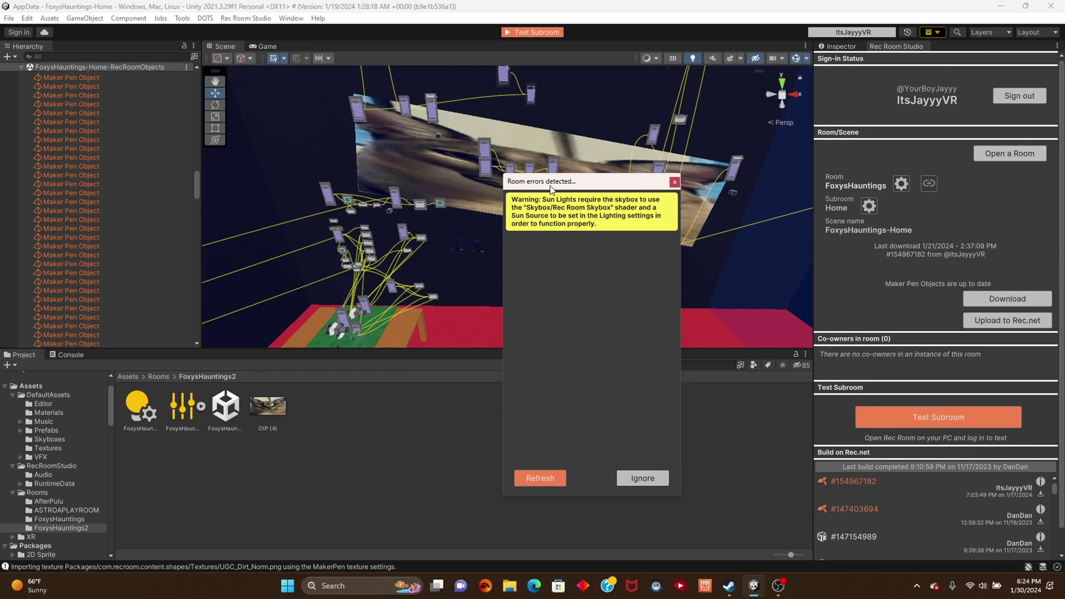
{"action": "left_click_drag", "start_coordinate": [577, 186], "coordinate": [563, 182]}
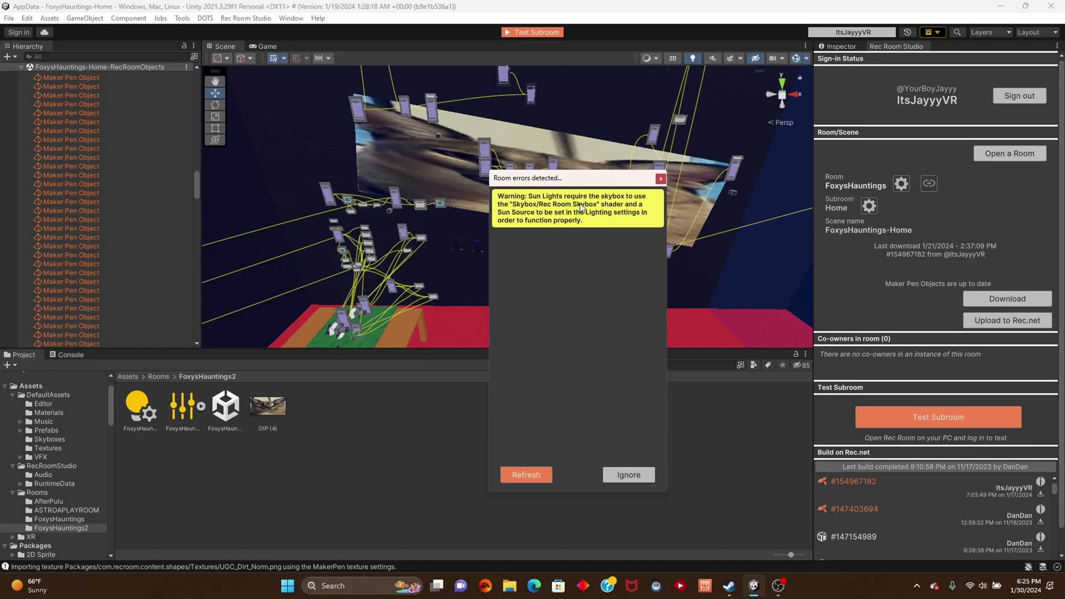
{"action": "left_click_drag", "start_coordinate": [574, 181], "coordinate": [565, 216]}
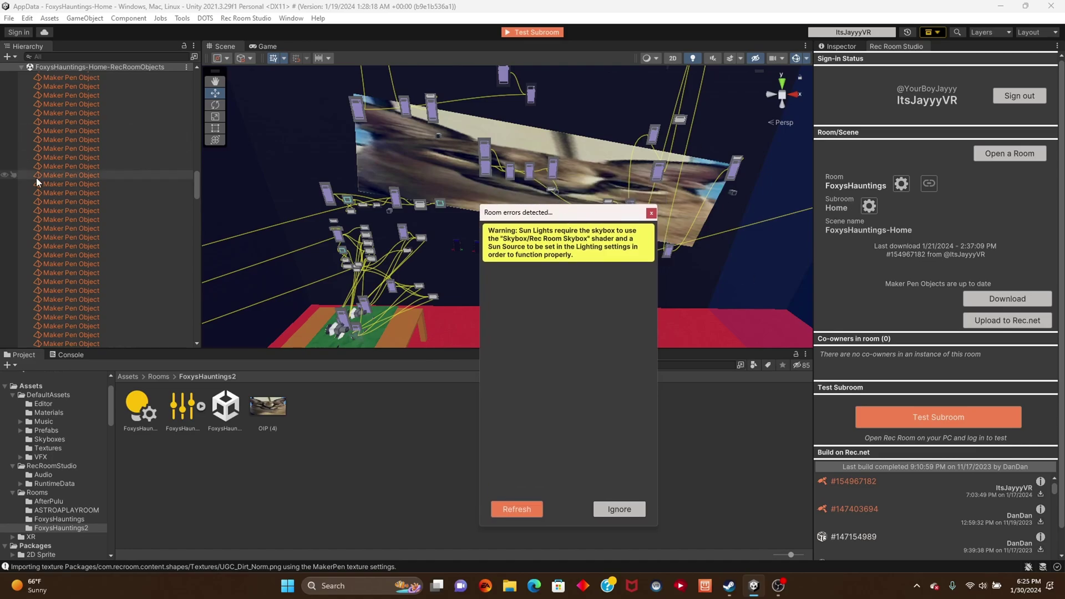
Step: Search the scene hierarchy for "sun" and select the Sun Light to inspect its components
{"action": "scroll", "coordinate": [105, 272], "scroll_direction": "up", "scroll_amount": 10}
{"action": "scroll", "coordinate": [82, 197], "scroll_direction": "up", "scroll_amount": 3}
{"action": "left_click", "coordinate": [100, 57]}
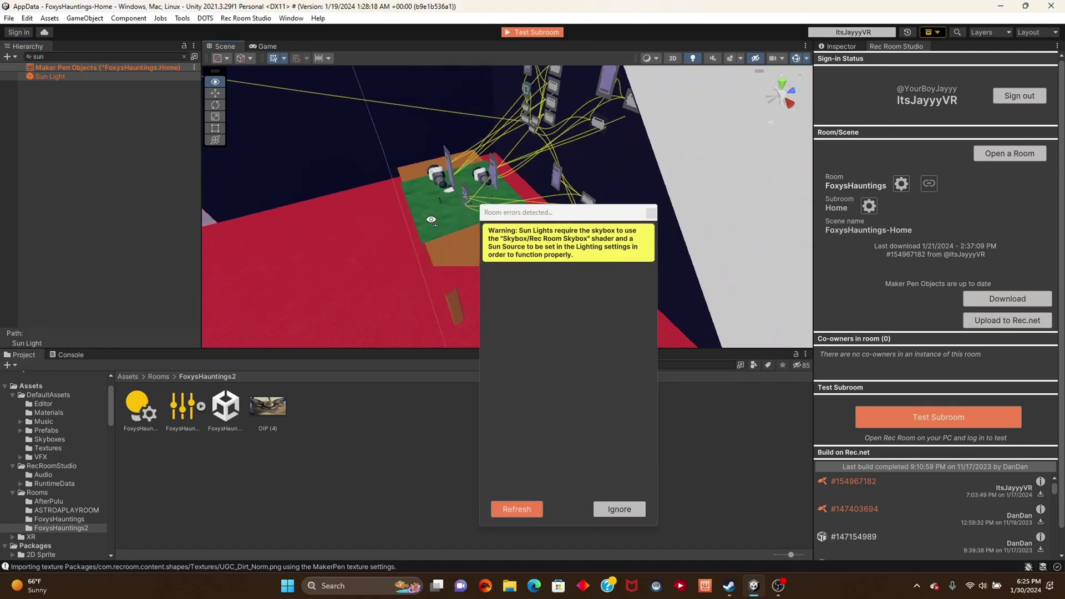
{"action": "right_click_drag", "start_coordinate": [705, 202], "coordinate": [647, 179]}
{"action": "left_click", "coordinate": [841, 46]}
{"action": "left_click", "coordinate": [845, 215]}
{"action": "left_click", "coordinate": [845, 215]}
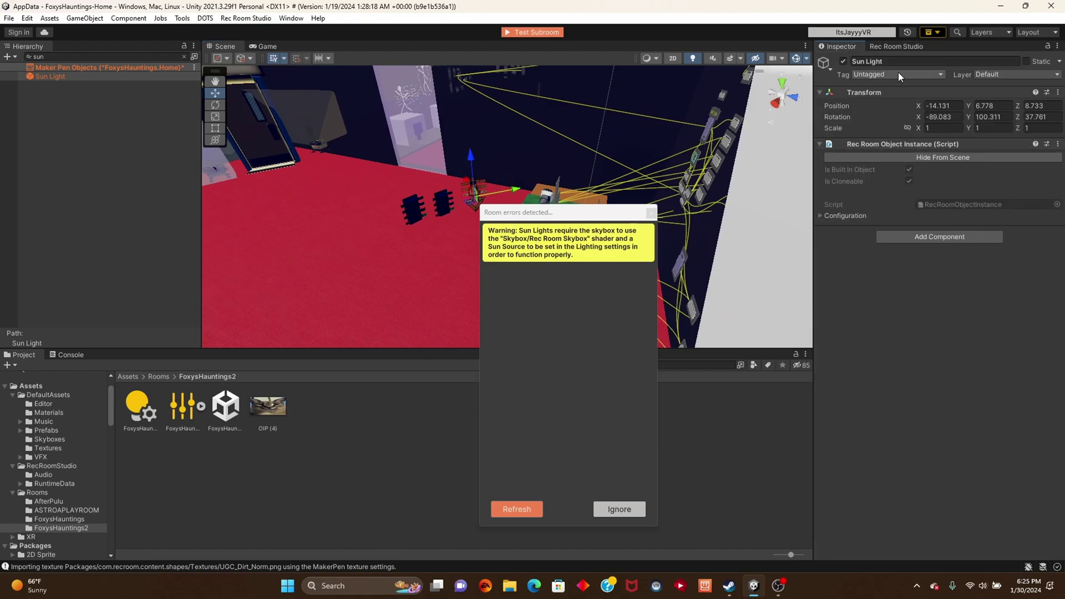
Step: Try to add a Skybox component to the Sun Light, and ignore the room errors to continue the upload
{"action": "left_click", "coordinate": [942, 237]}
{"action": "type", "text": "sk"}
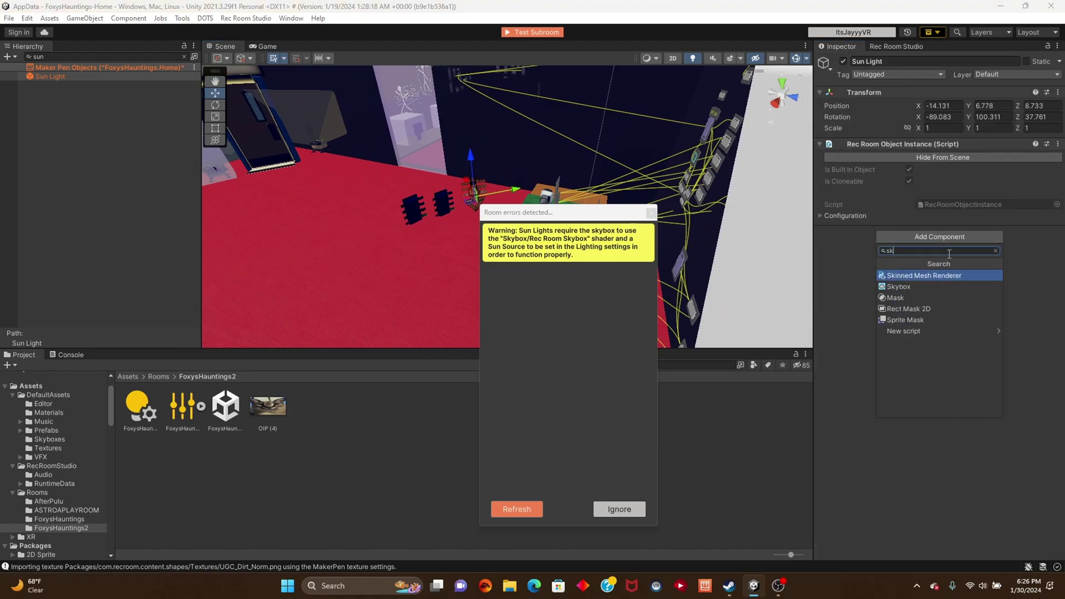
{"action": "left_click", "coordinate": [946, 287]}
{"action": "left_click", "coordinate": [638, 513]}
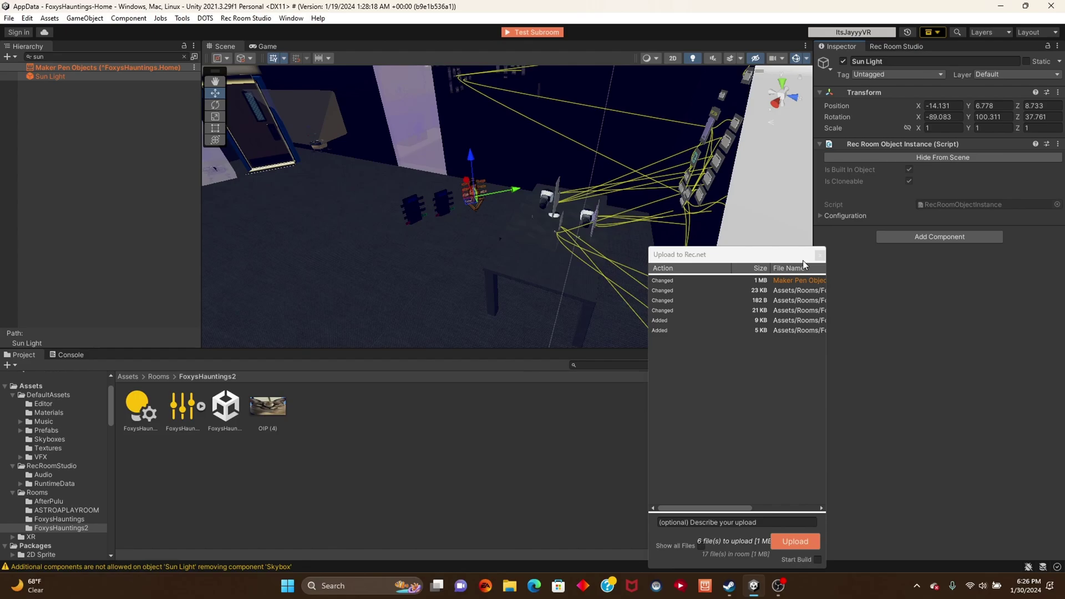
Step: Dismiss the pending Rec.net upload without uploading any files
{"action": "left_click_drag", "start_coordinate": [788, 254], "coordinate": [661, 245]}
{"action": "right_click_drag", "start_coordinate": [619, 161], "coordinate": [471, 176]}
{"action": "key", "text": "s"}
{"action": "scroll", "coordinate": [473, 162], "scroll_direction": "up", "scroll_amount": 5}
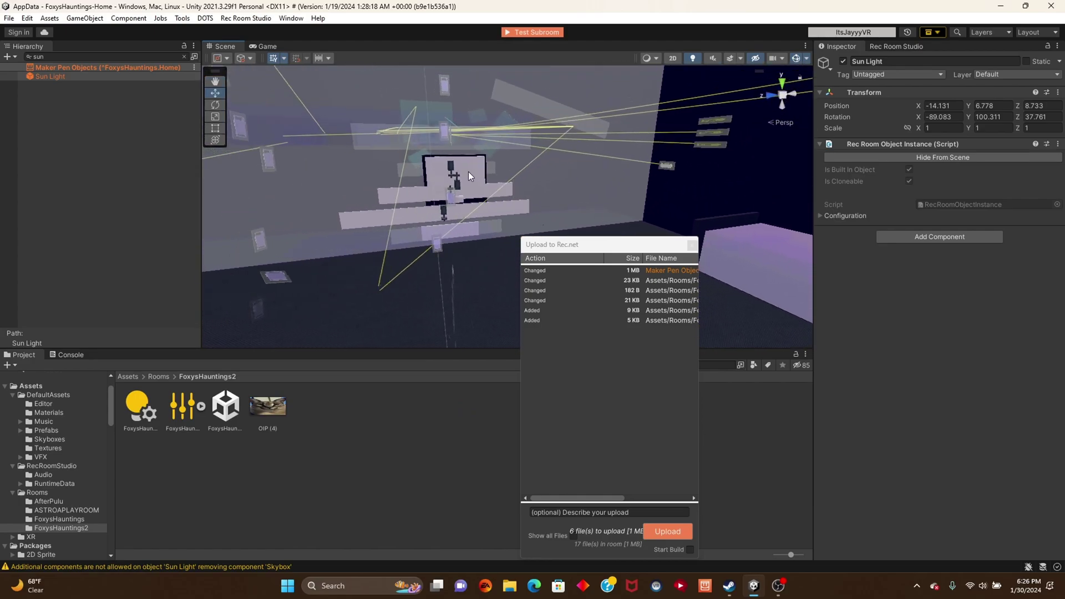
{"action": "left_click_drag", "start_coordinate": [613, 245], "coordinate": [550, 140]}
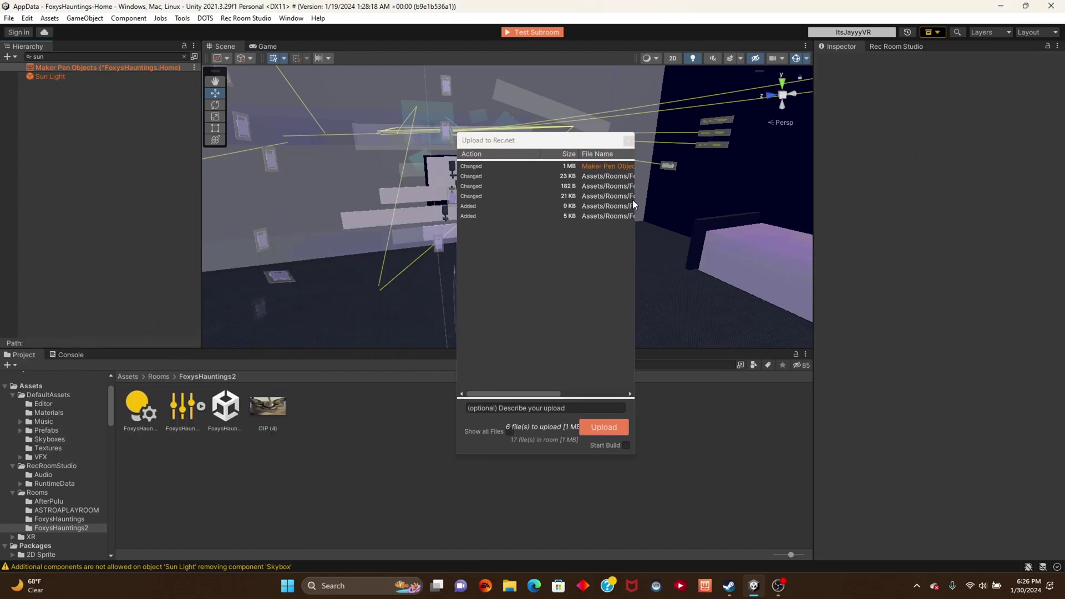
{"action": "right_click_drag", "start_coordinate": [634, 205], "coordinate": [757, 235]}
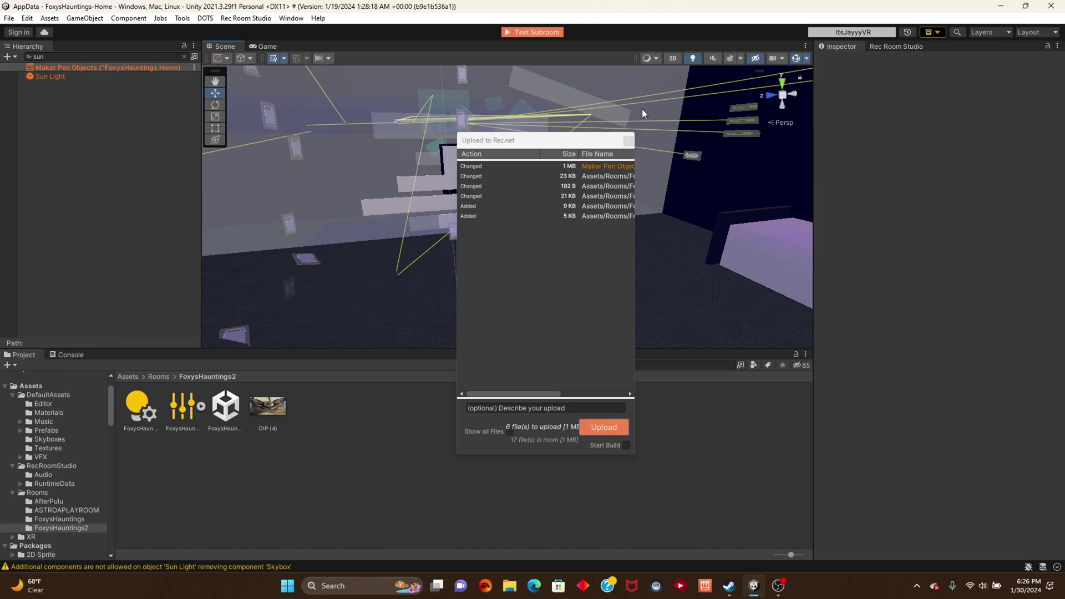
{"action": "left_click", "coordinate": [629, 141]}
Step: Start the Rec.net upload again to recheck the room for errors
{"action": "right_click_drag", "start_coordinate": [511, 214], "coordinate": [371, 162]}
{"action": "scroll", "coordinate": [369, 295], "scroll_direction": "up", "scroll_amount": 2}
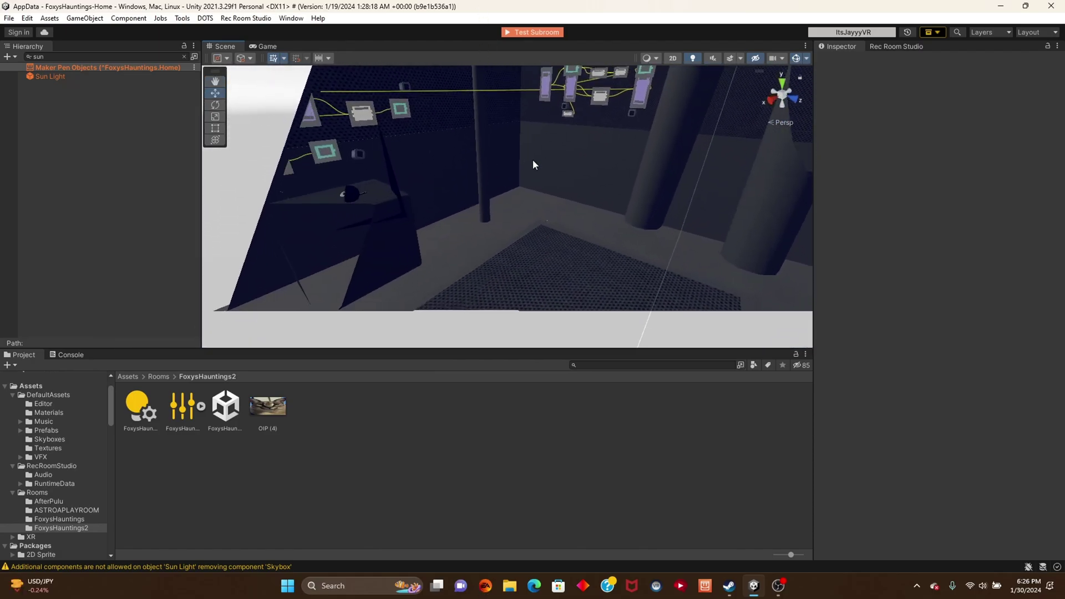
{"action": "right_click_drag", "start_coordinate": [534, 165], "coordinate": [680, 152]}
{"action": "left_click", "coordinate": [896, 46]}
{"action": "left_click", "coordinate": [1007, 320]}
{"action": "left_click", "coordinate": [548, 518]}
{"action": "right_click_drag", "start_coordinate": [666, 233], "coordinate": [699, 210]}
Step: Delete the Sun Light from the scene and clear the hierarchy search
{"action": "left_click", "coordinate": [50, 76]}
{"action": "left_click", "coordinate": [841, 46]}
{"action": "right_click", "coordinate": [72, 74]}
{"action": "left_click", "coordinate": [96, 159]}
{"action": "left_click", "coordinate": [184, 57]}
Step: Start a new upload of the room to Rec.net and let its data be validated
{"action": "right_click_drag", "start_coordinate": [540, 159], "coordinate": [611, 166]}
{"action": "left_click", "coordinate": [896, 46]}
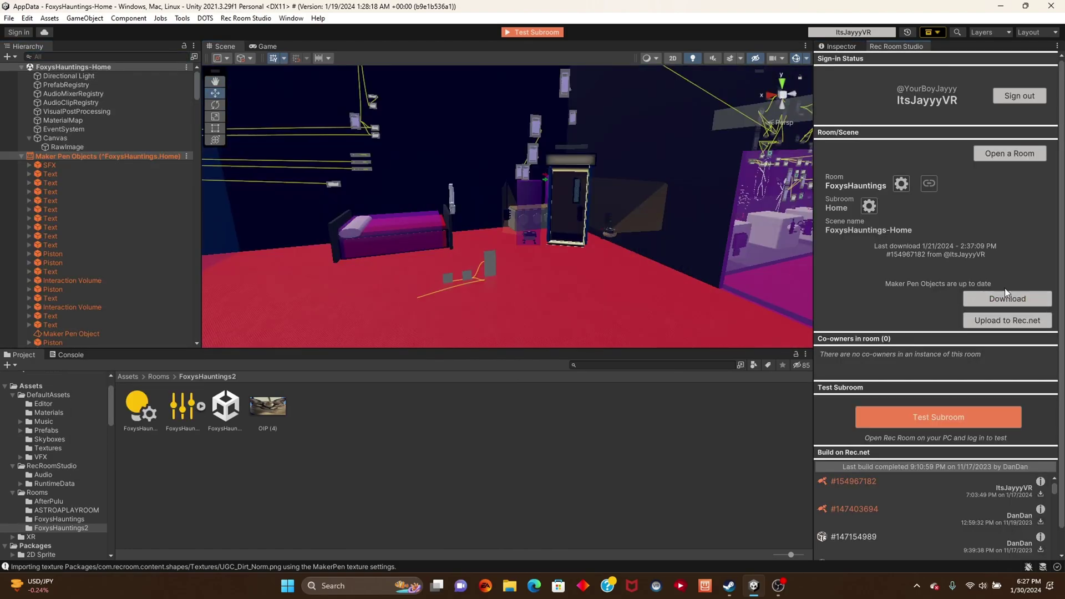
{"action": "left_click", "coordinate": [1010, 321]}
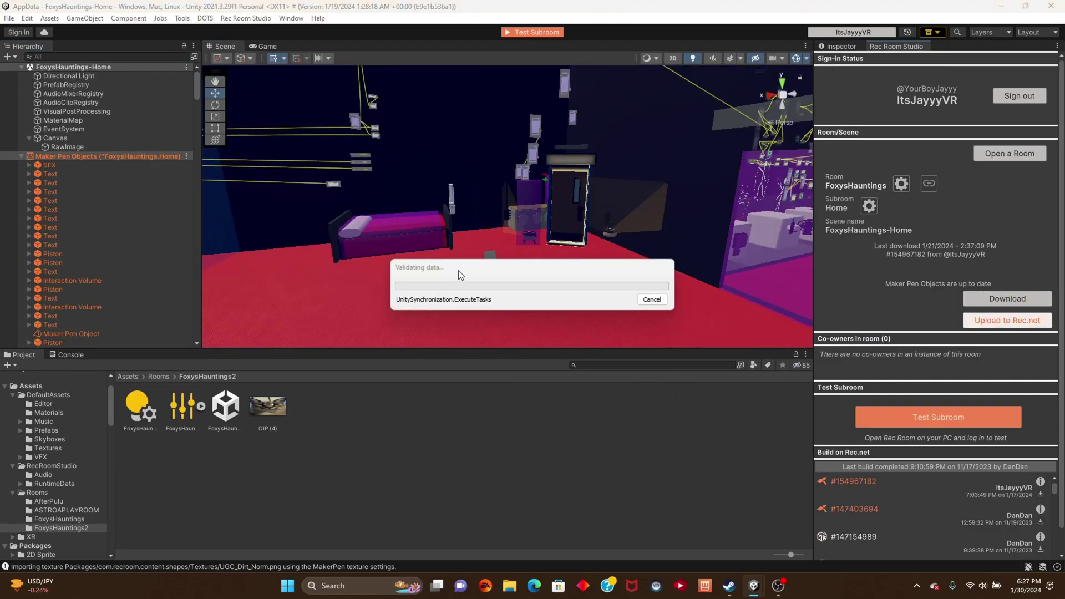
{"action": "left_click_drag", "start_coordinate": [455, 273], "coordinate": [491, 252]}
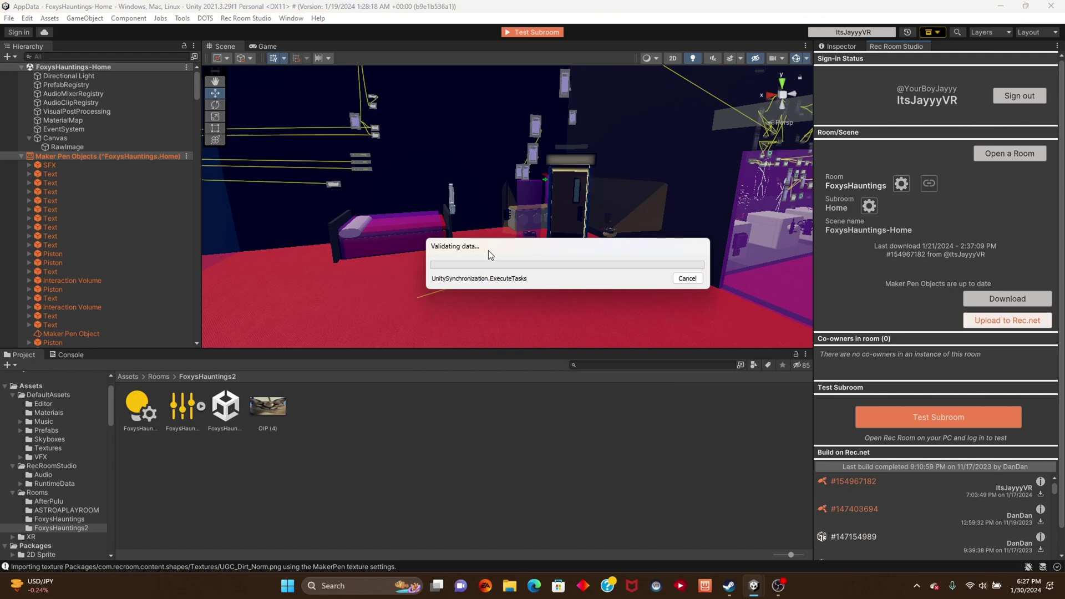
{"action": "left_click_drag", "start_coordinate": [488, 251], "coordinate": [435, 242]}
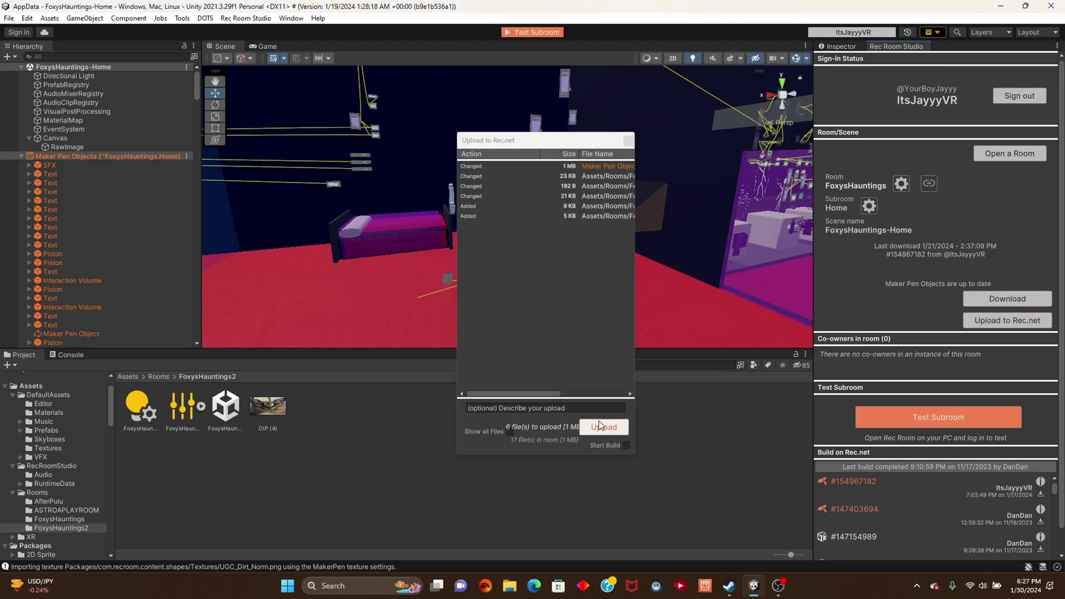
Step: Widen the upload file list, show all files and upload the room to Rec.net
{"action": "left_click_drag", "start_coordinate": [634, 303], "coordinate": [787, 313]}
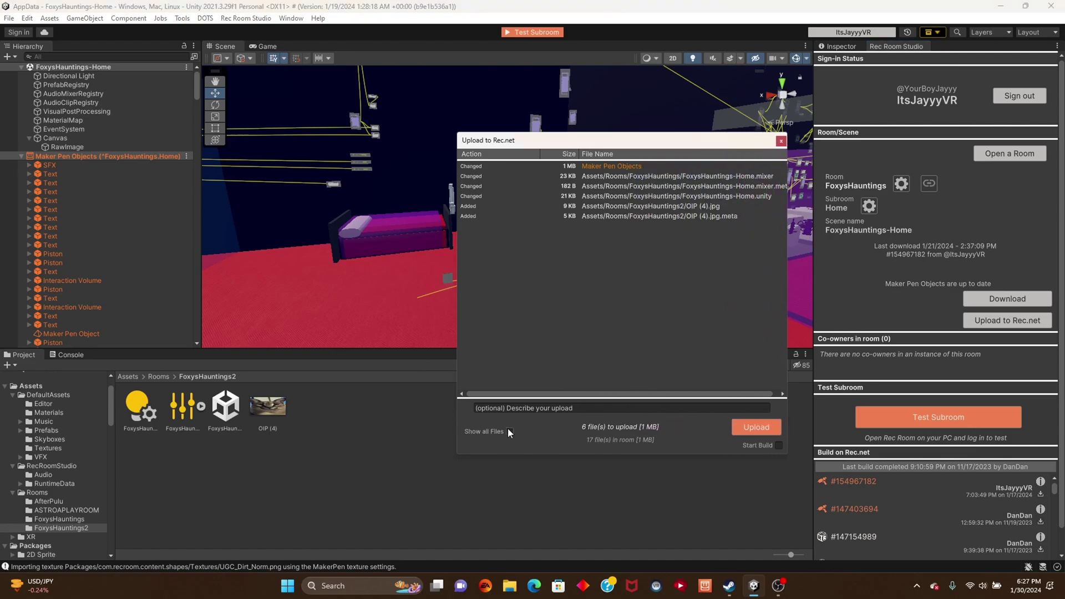
{"action": "left_click", "coordinate": [509, 432]}
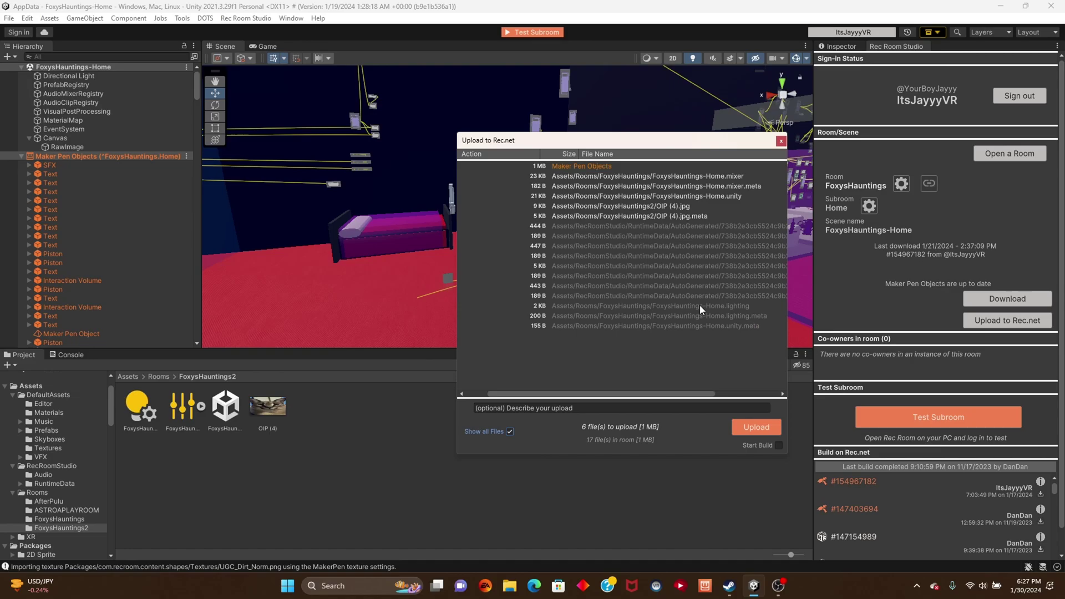
{"action": "scroll", "coordinate": [701, 305], "scroll_direction": "right", "scroll_amount": 1}
{"action": "left_click", "coordinate": [746, 431]}
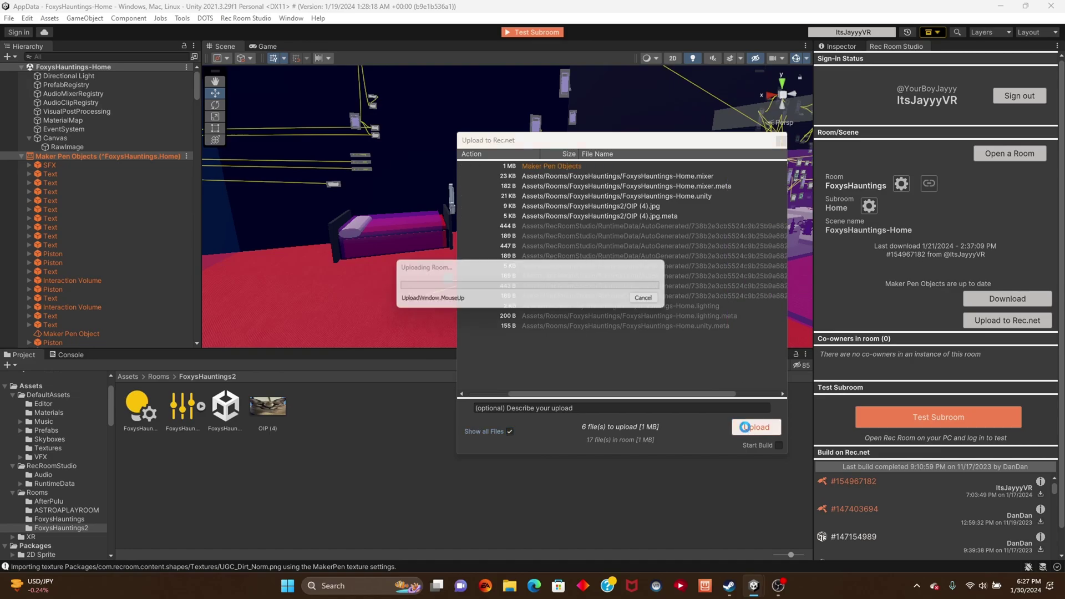